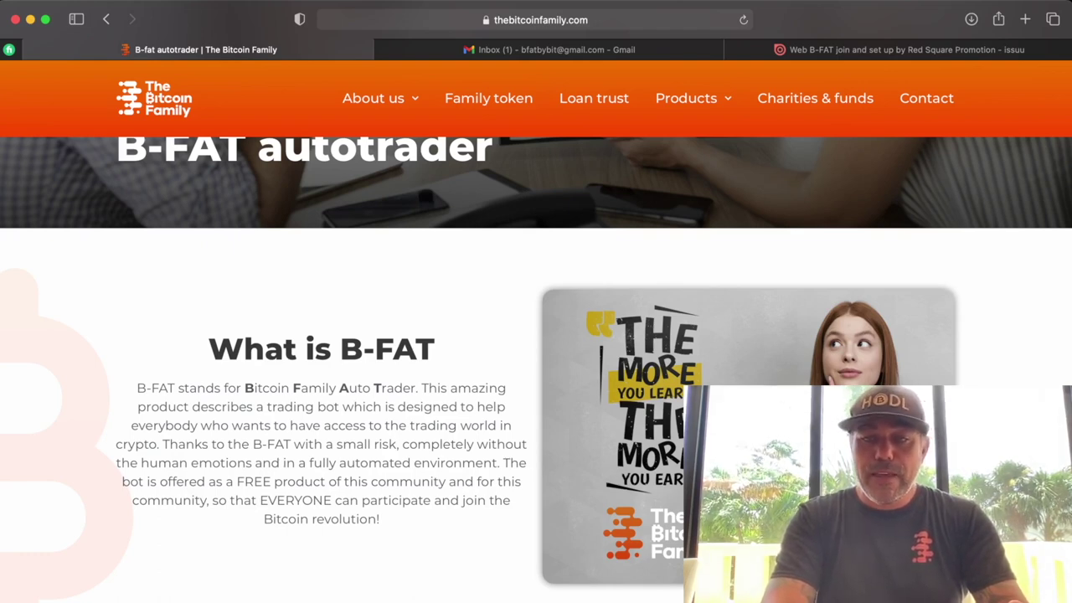
Check the notes, then scroll the B-FAT page to the five free-access steps and start Step 1, joining Discord
key(super+Tab)
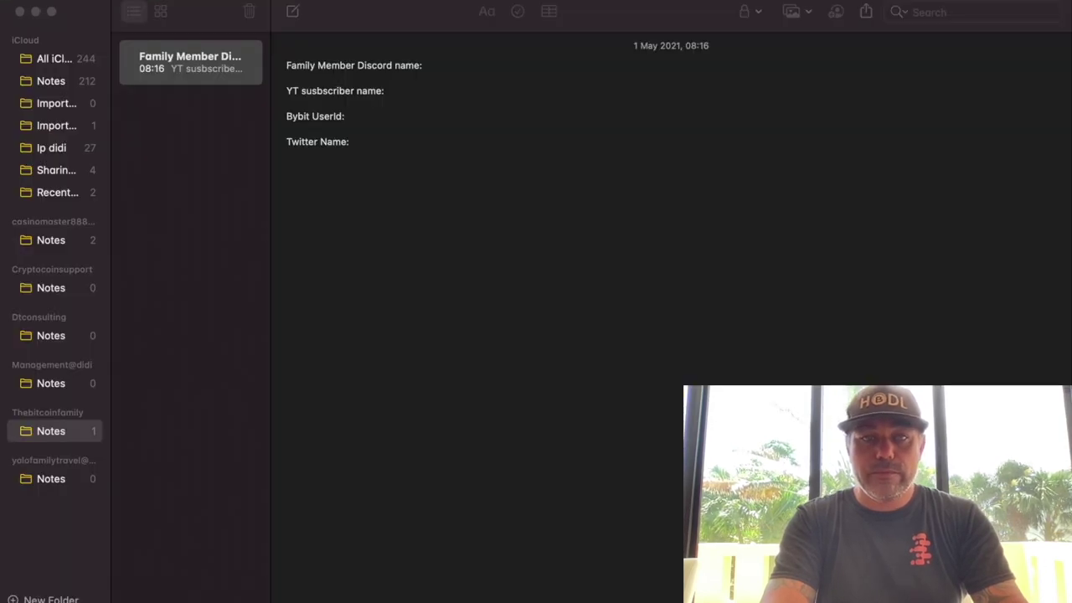
key(super+Tab)
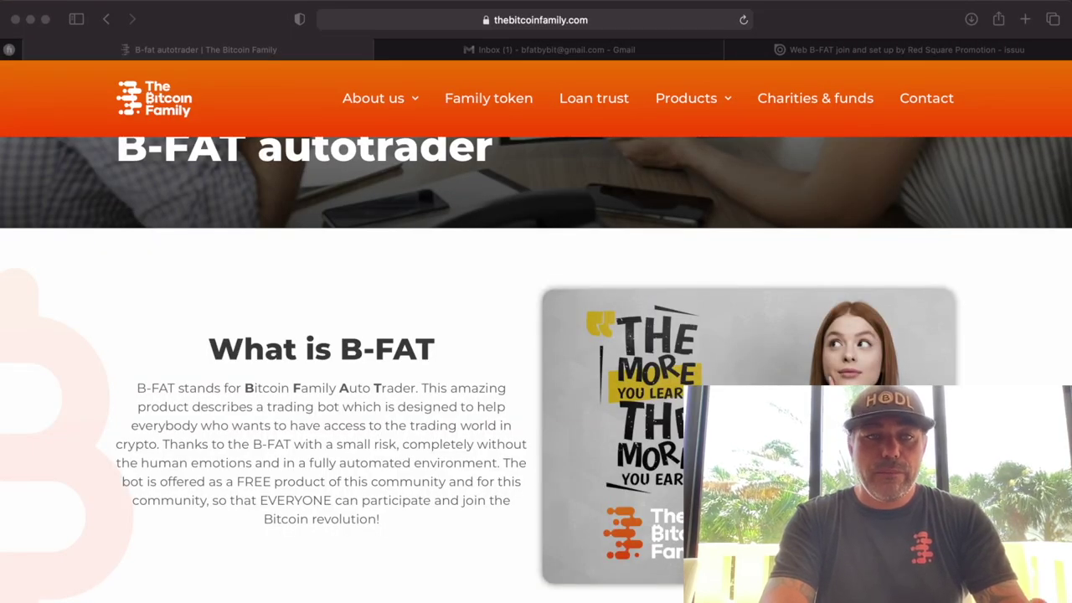
scroll(535, 361, down, 2)
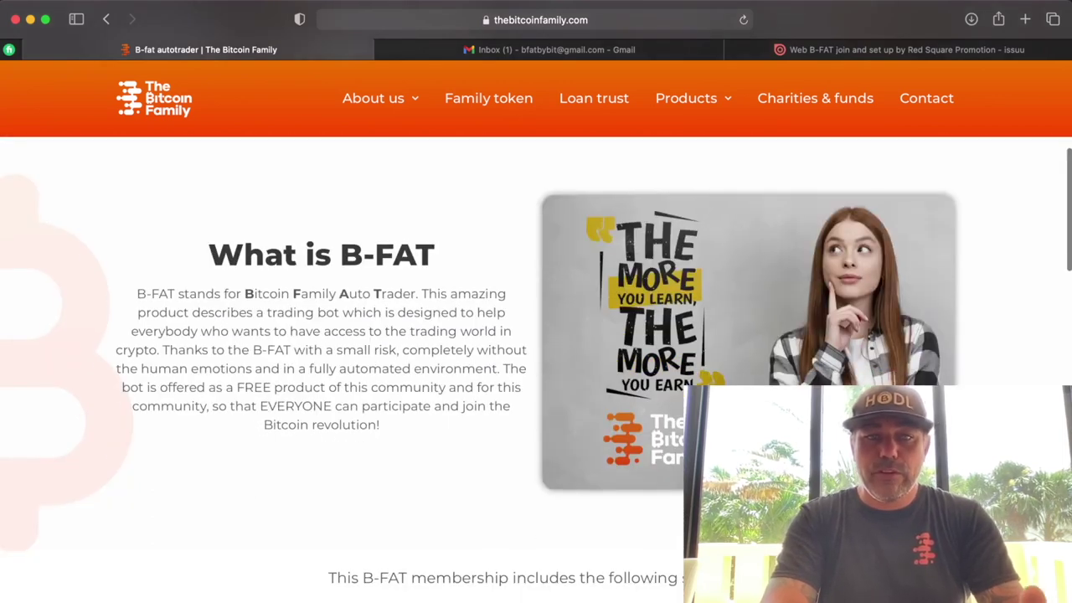
scroll(536, 335, down, 1)
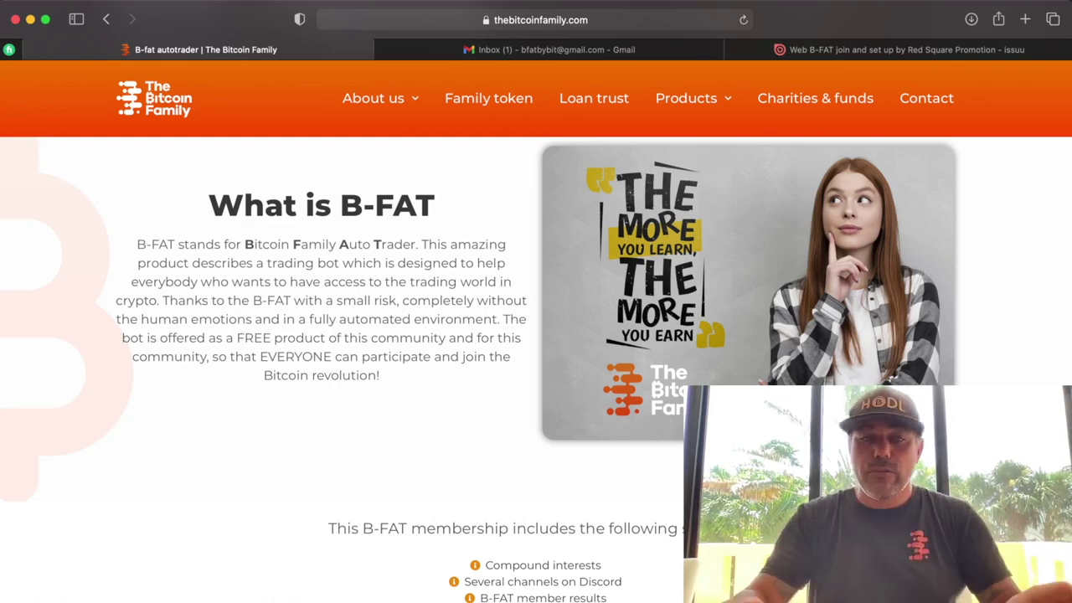
scroll(535, 368, down, 5)
scroll(536, 369, down, 8)
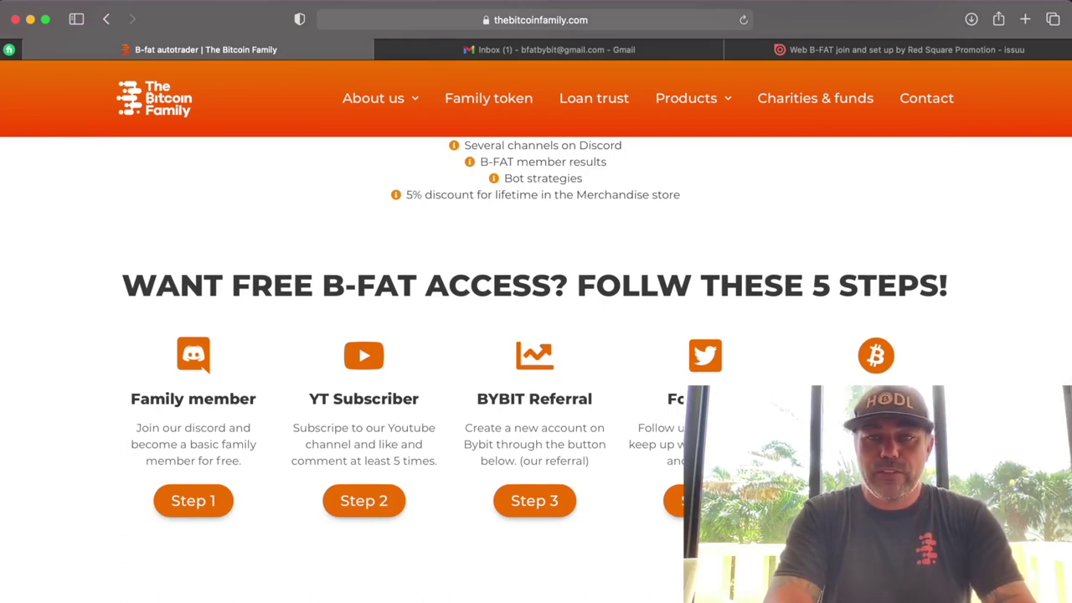
scroll(535, 368, down, 3)
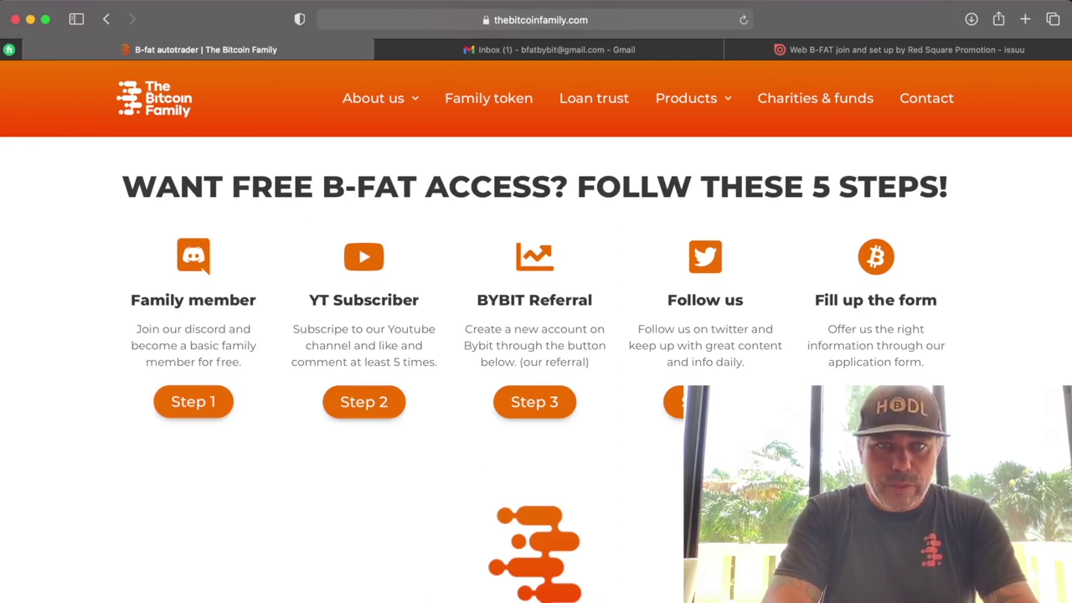
click(194, 402)
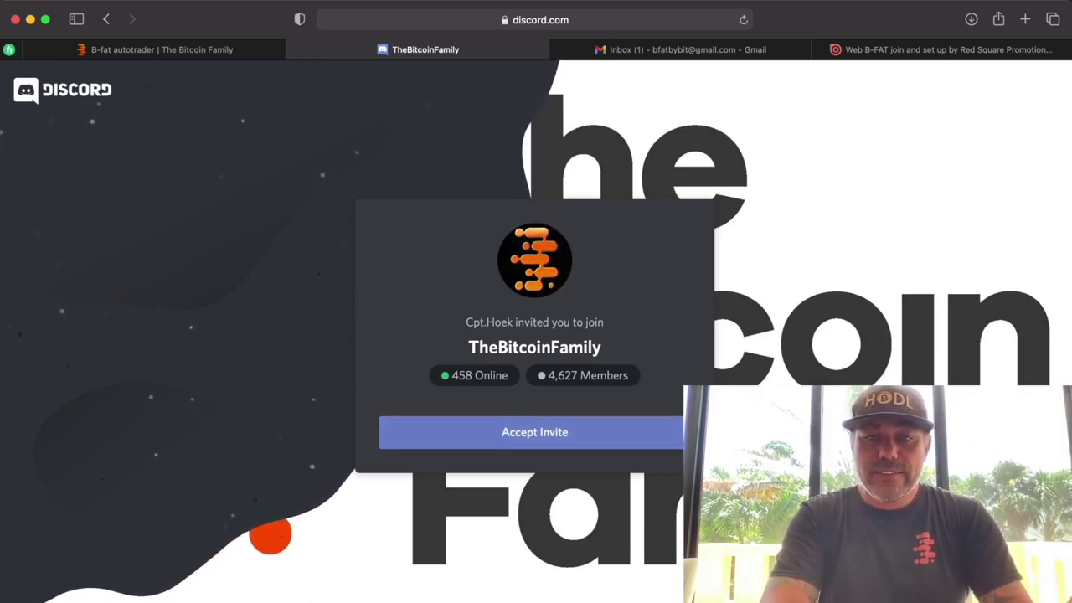
Accept TheBitcoinFamily server invite and continue in the browser instead of the Discord app
click(534, 432)
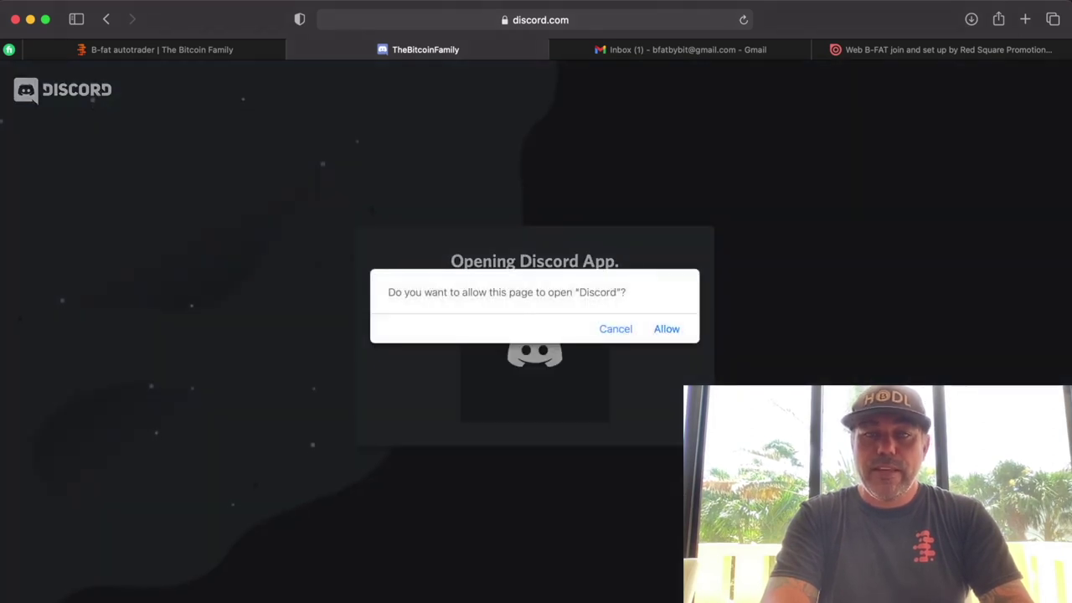
key(Return)
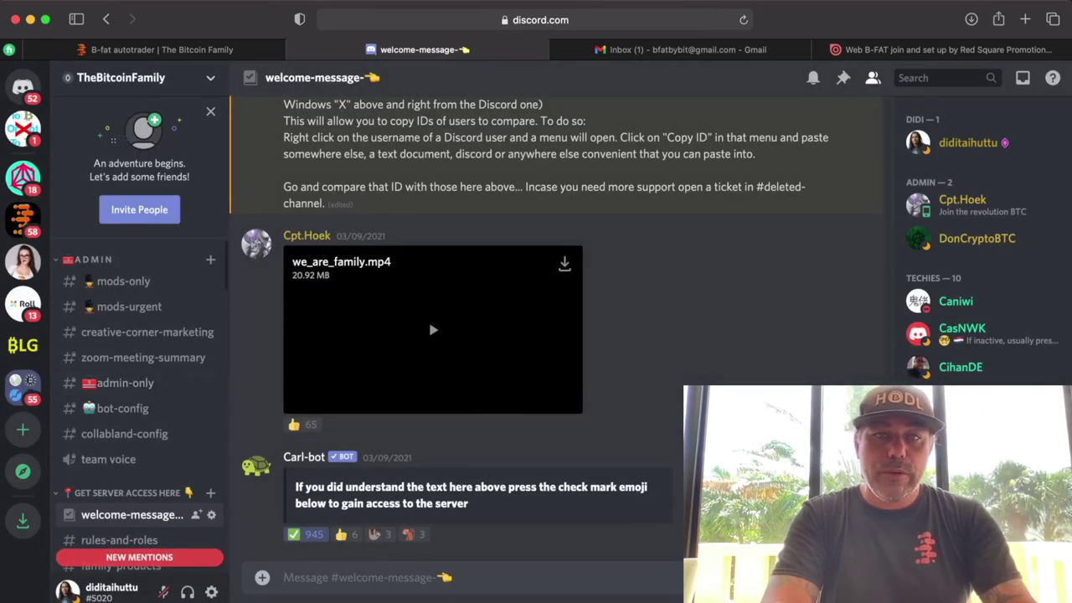
Copy your Discord username and tag from your member profile popout and switch to Notes
scroll(552, 335, up, 10)
scroll(553, 334, up, 3)
scroll(552, 335, down, 15)
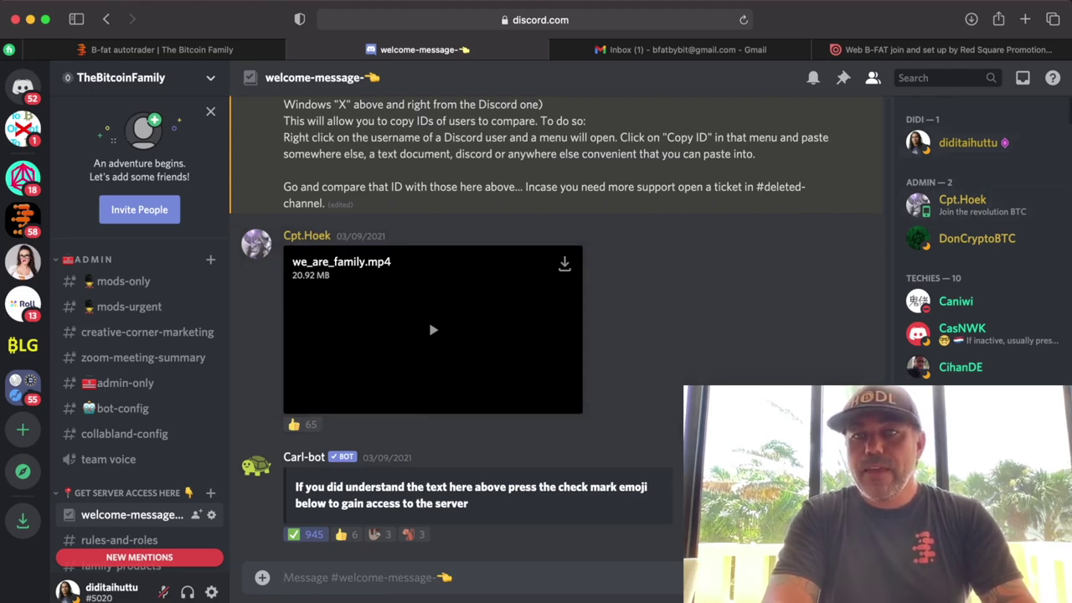
click(967, 142)
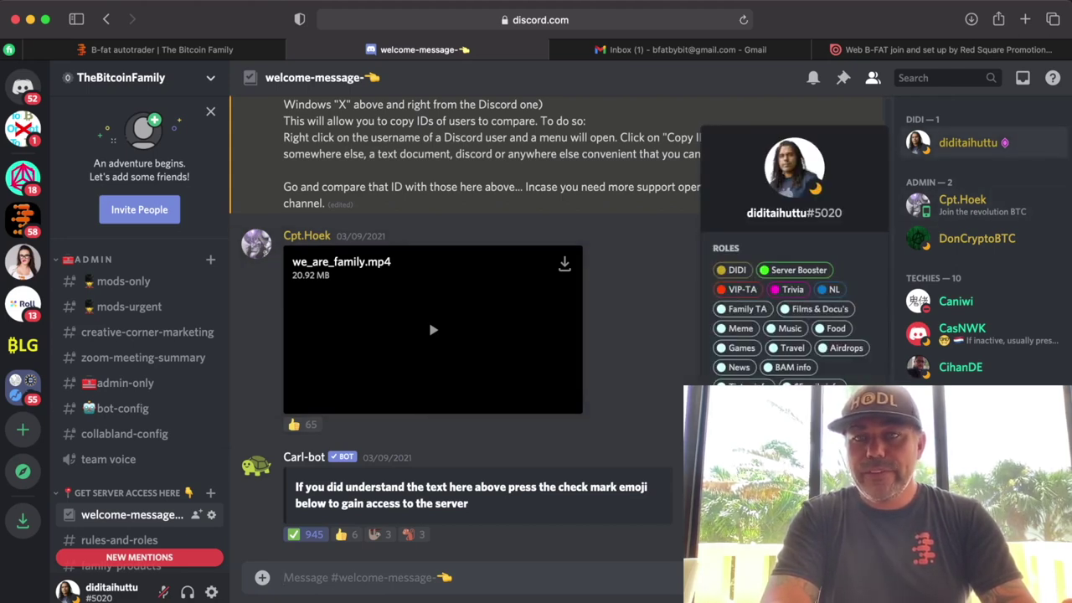
drag(747, 213, 842, 213)
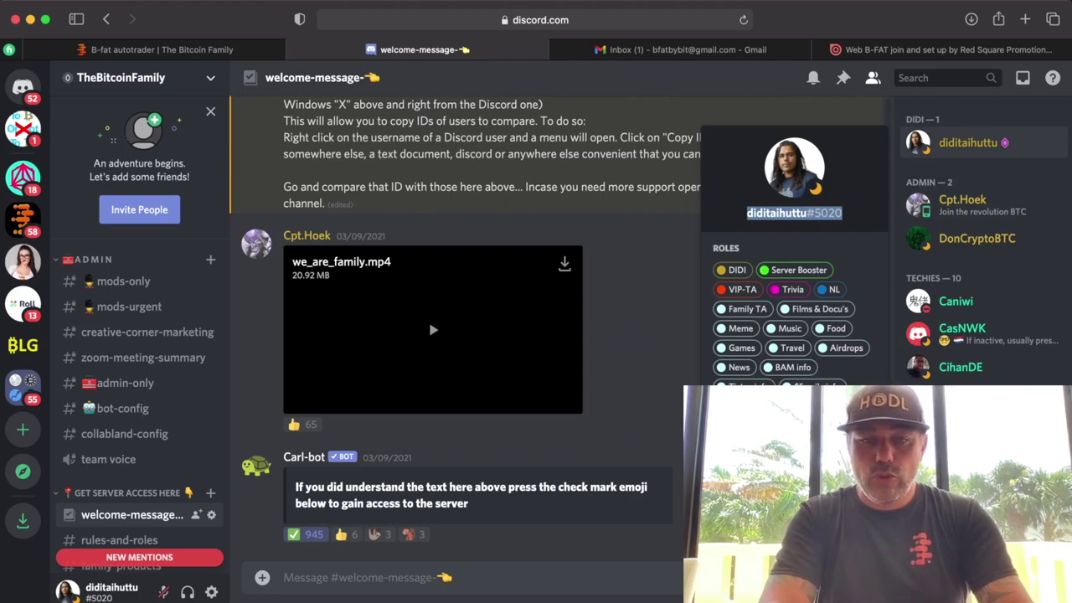
key(super+Tab)
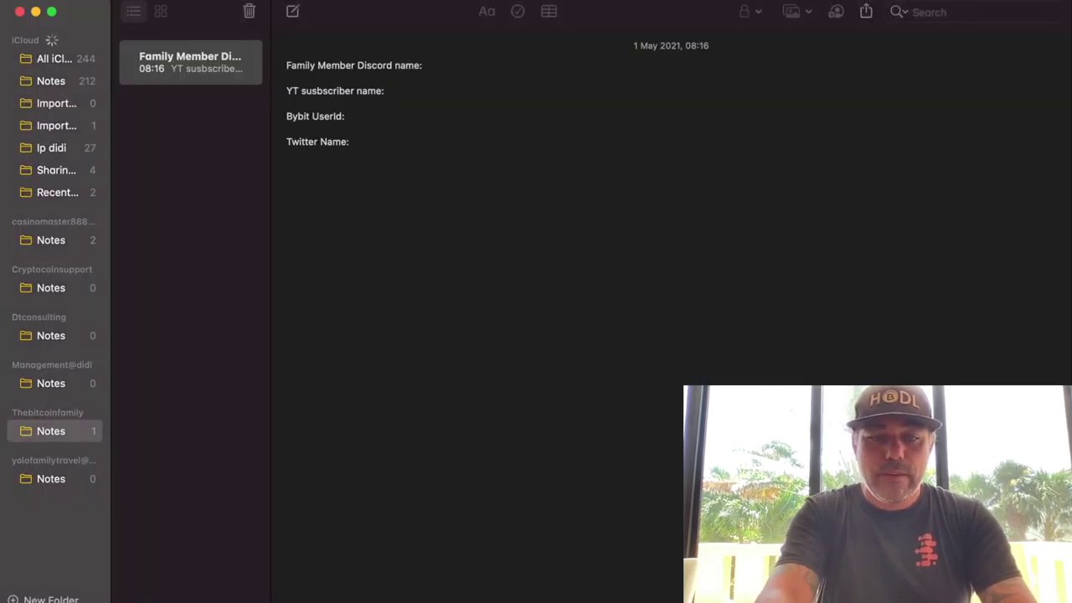
Paste the Discord username and tag into the Family Member Discord name line and return to Safari
text(diditaihuttu #5020)
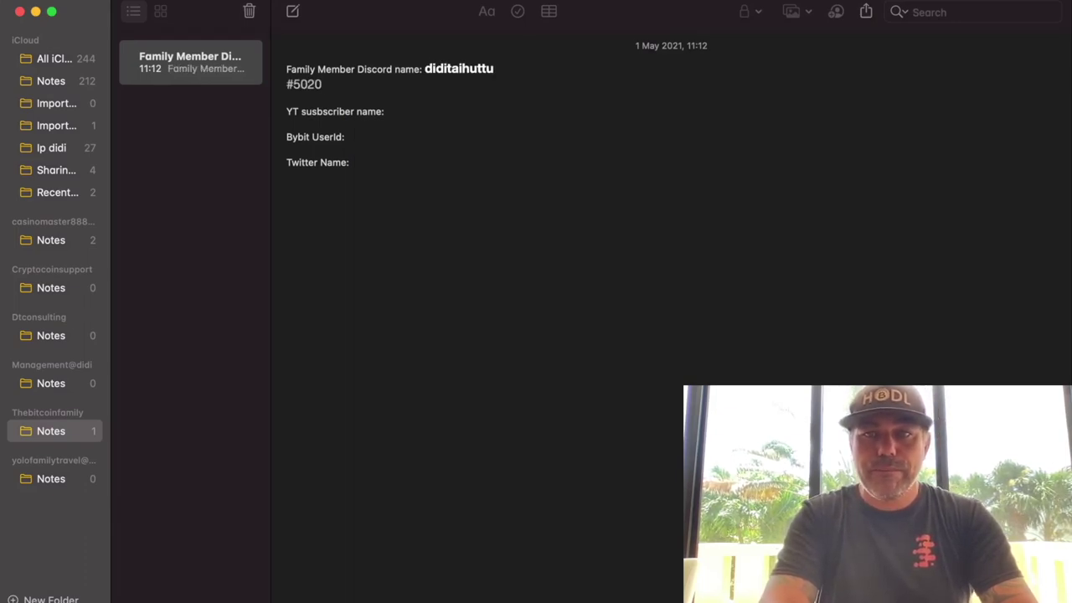
key(super+Tab)
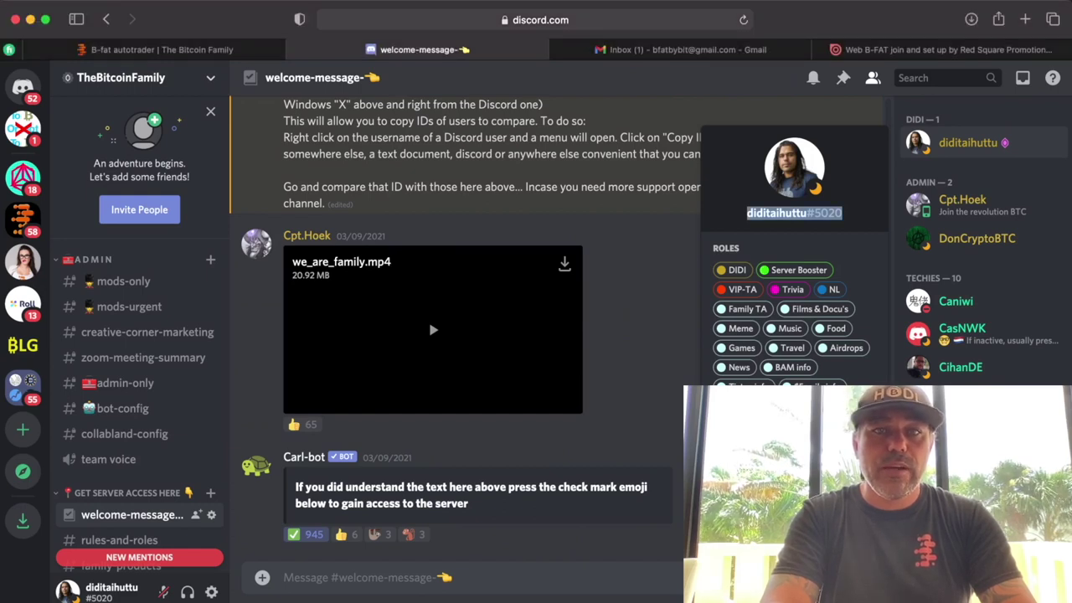
Browse the Discord channel list, then go back to the B-FAT steps and open YouTube via Step 2
scroll(139, 402, down, 5)
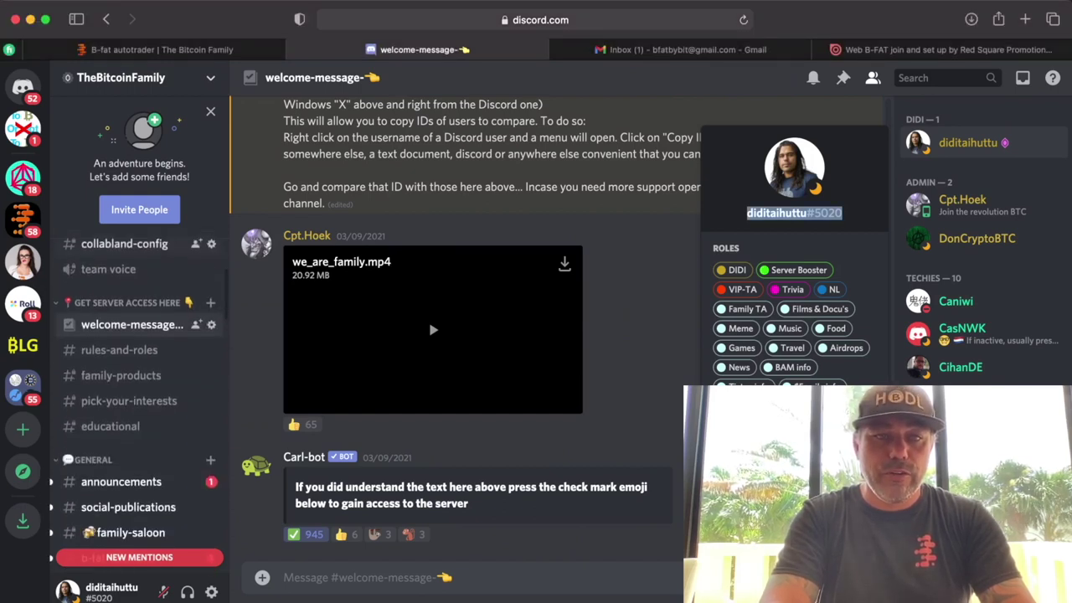
scroll(139, 402, down, 4)
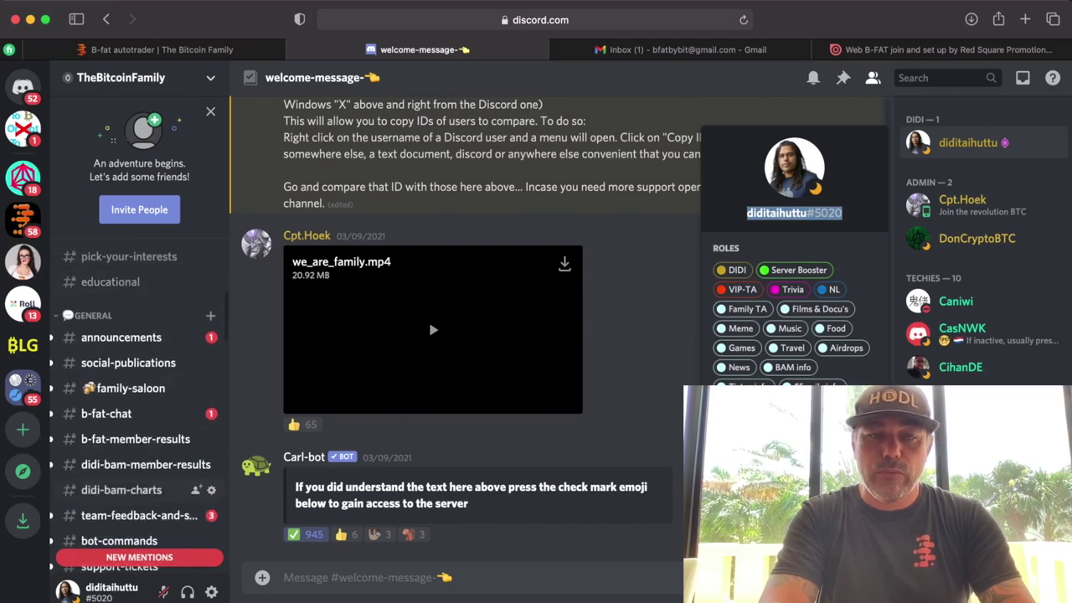
scroll(139, 402, down, 8)
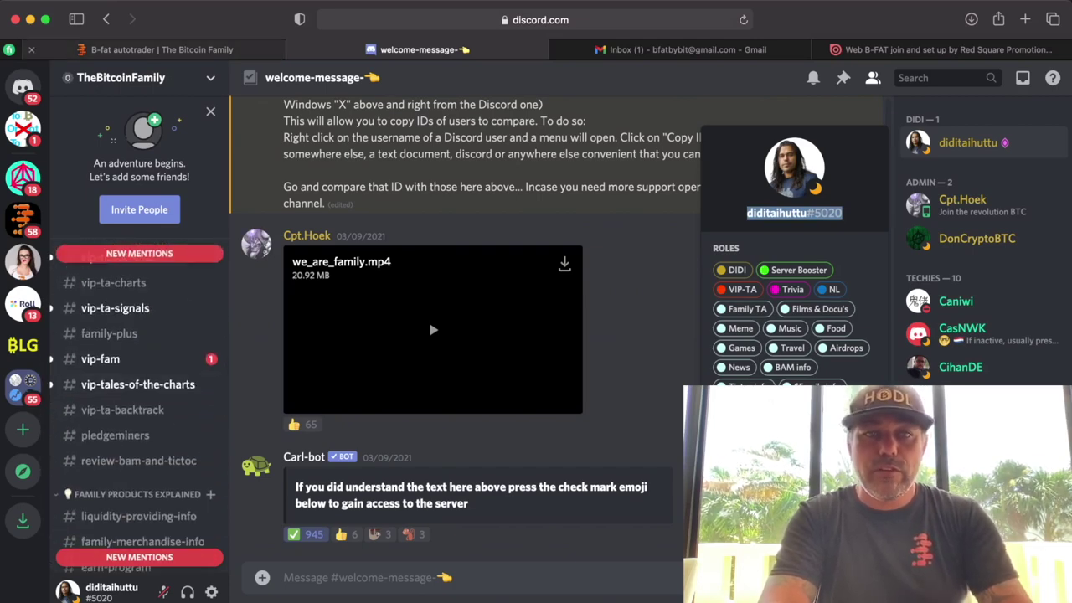
click(159, 50)
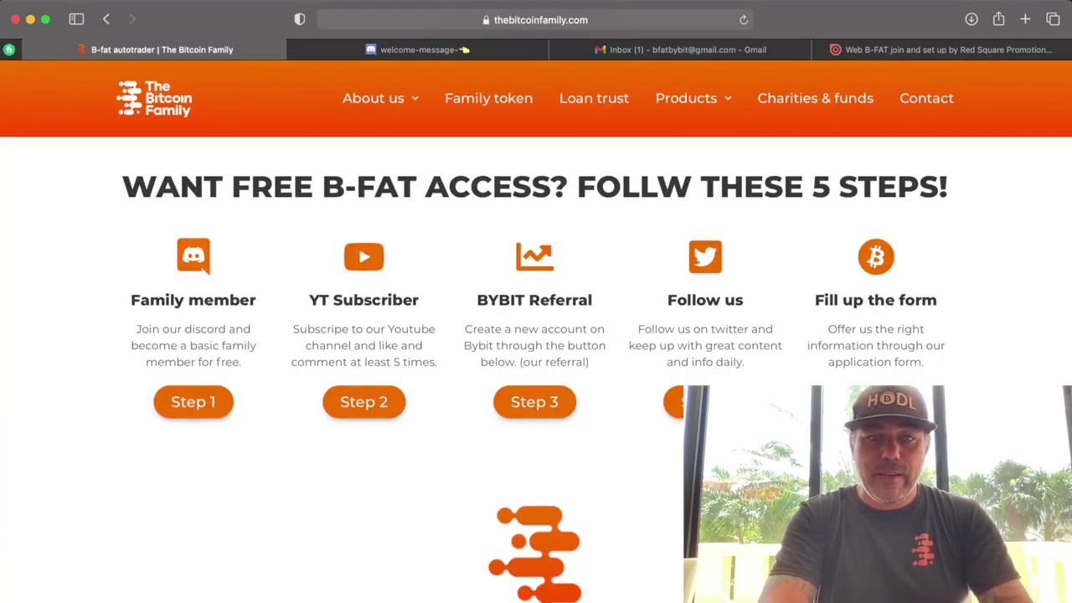
click(363, 402)
click(363, 402)
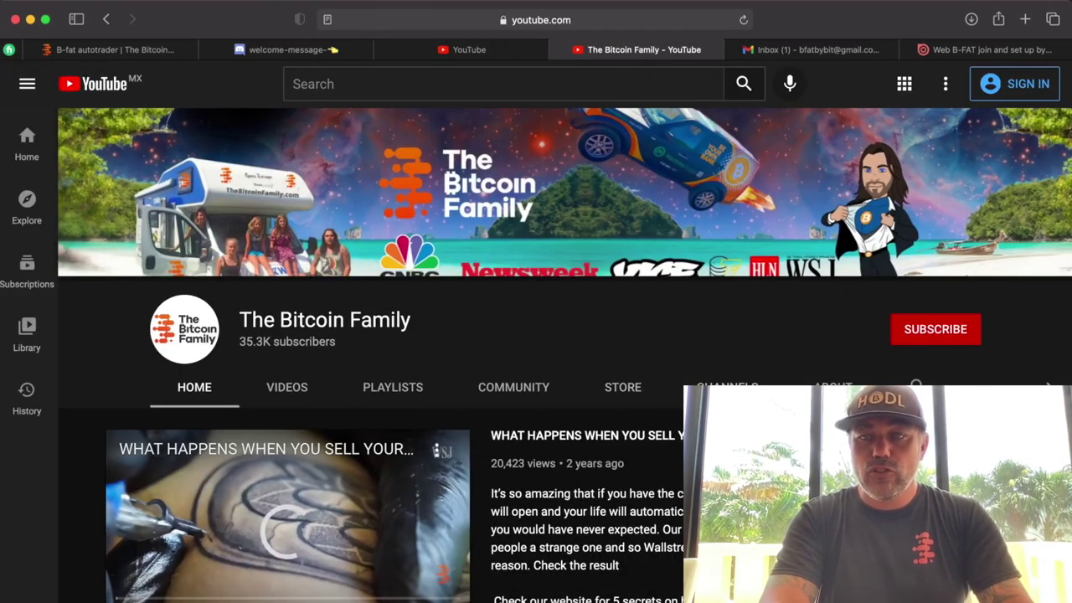
Sign in to YouTube with the saved password and copy the account's e-mail address from the account menu
scroll(852, 566, down, 1)
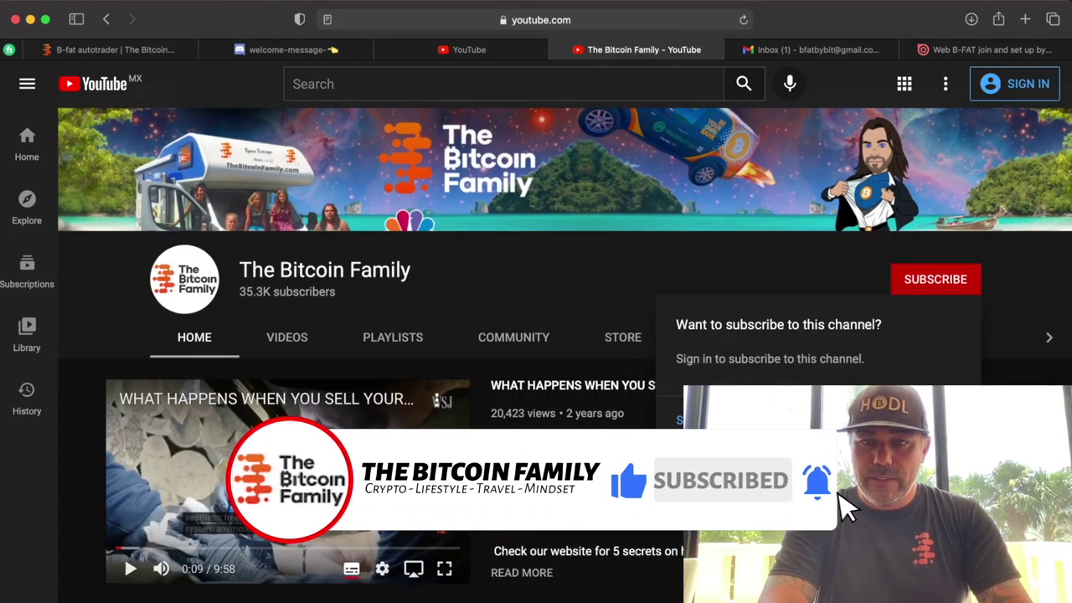
click(695, 419)
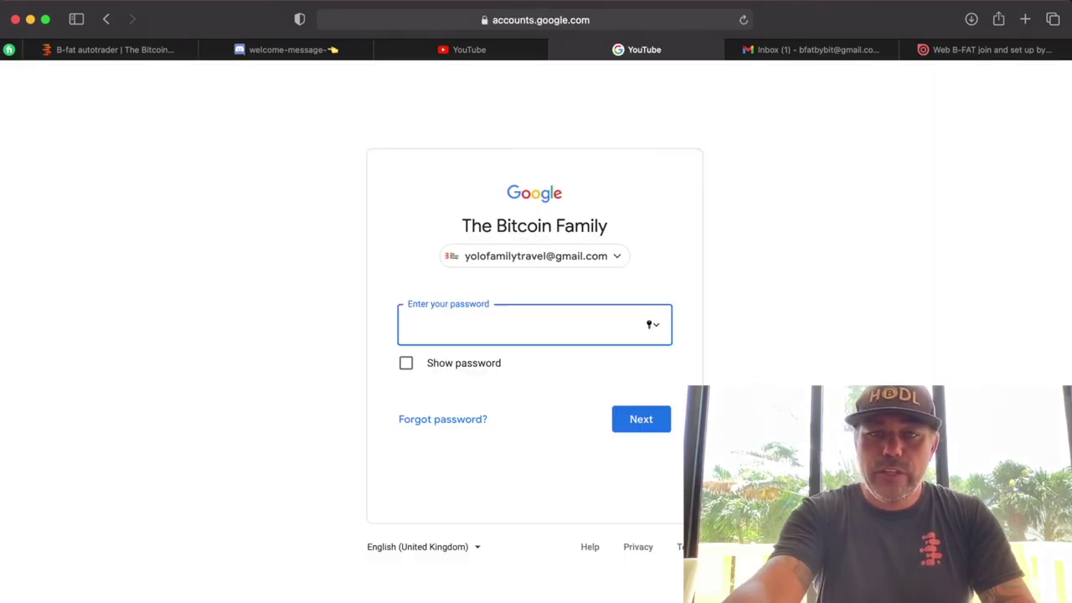
key(Return)
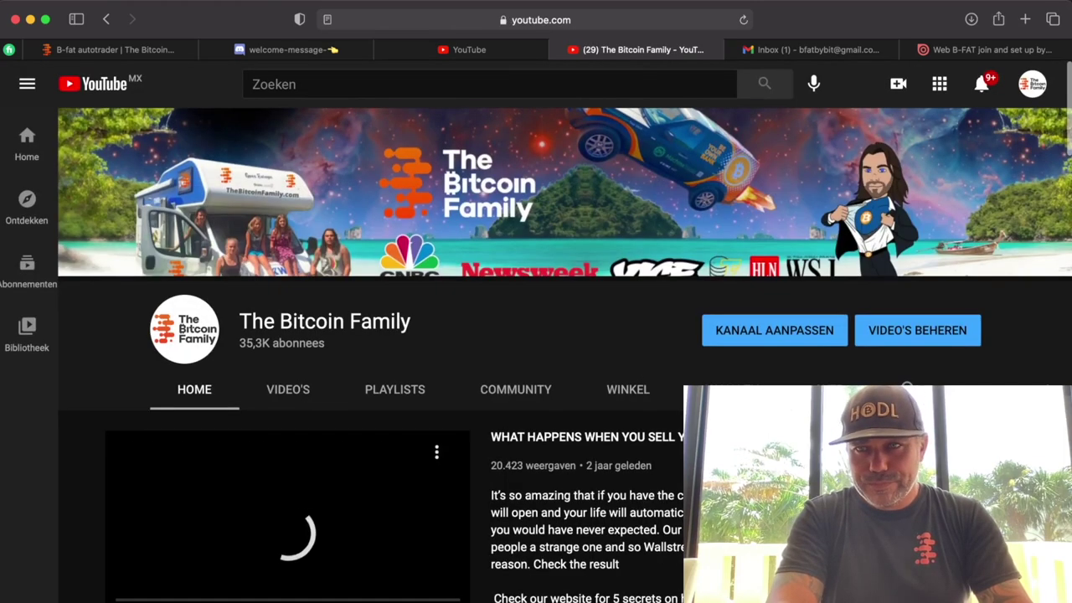
click(1032, 84)
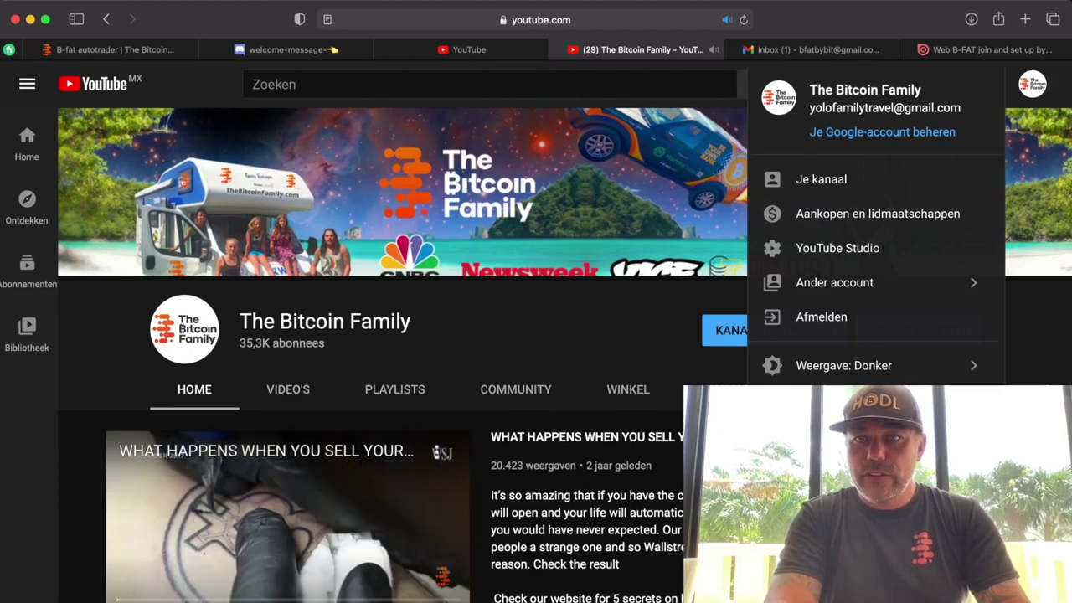
drag(809, 107, 961, 107)
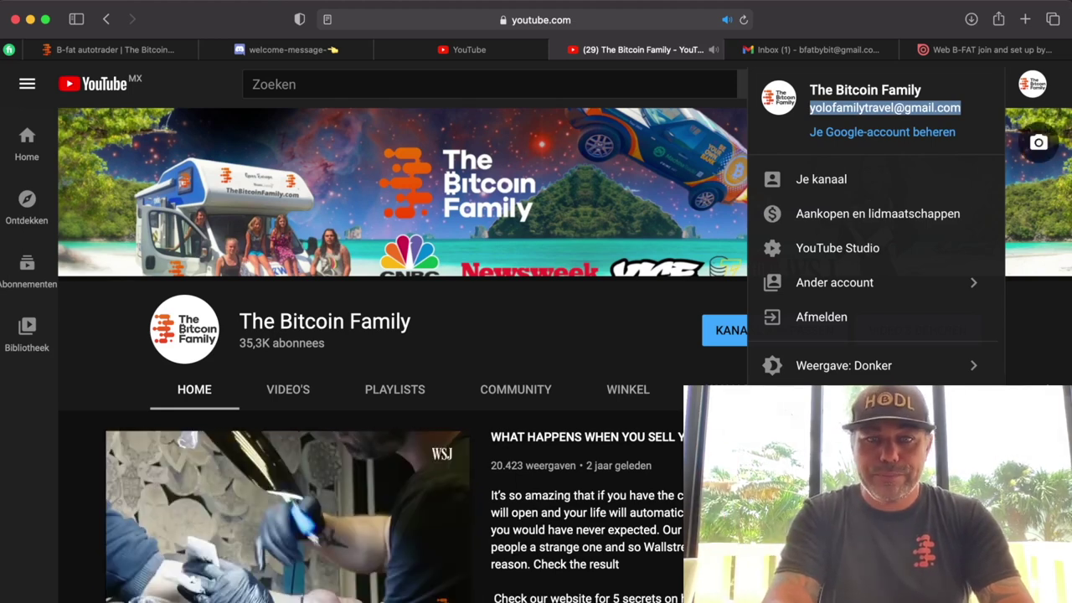
key(super+Tab)
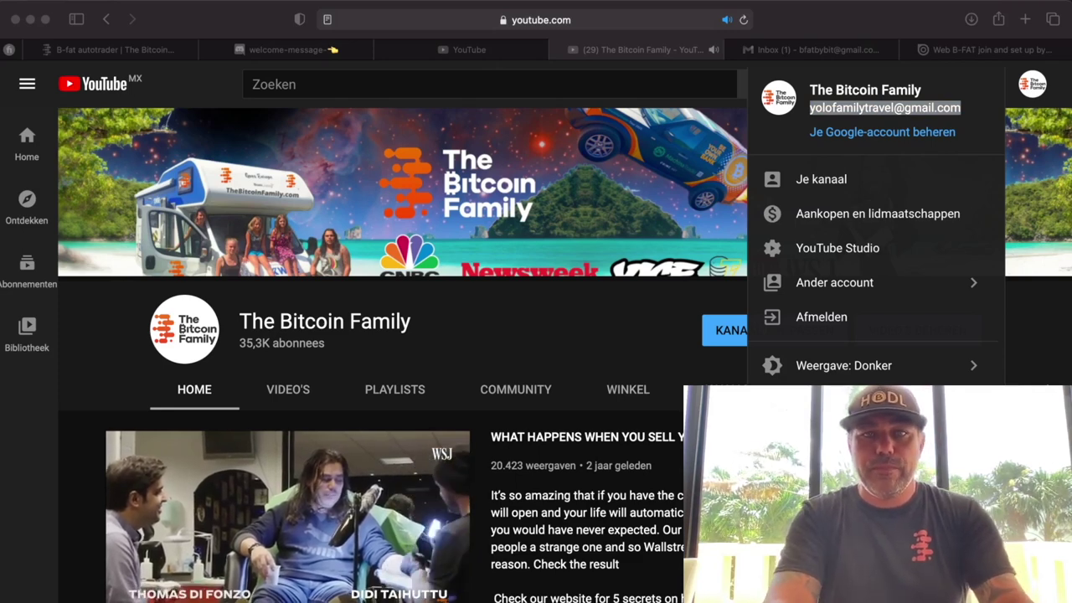
Close both YouTube tabs and return to the B-FAT steps page
key(super+Tab)
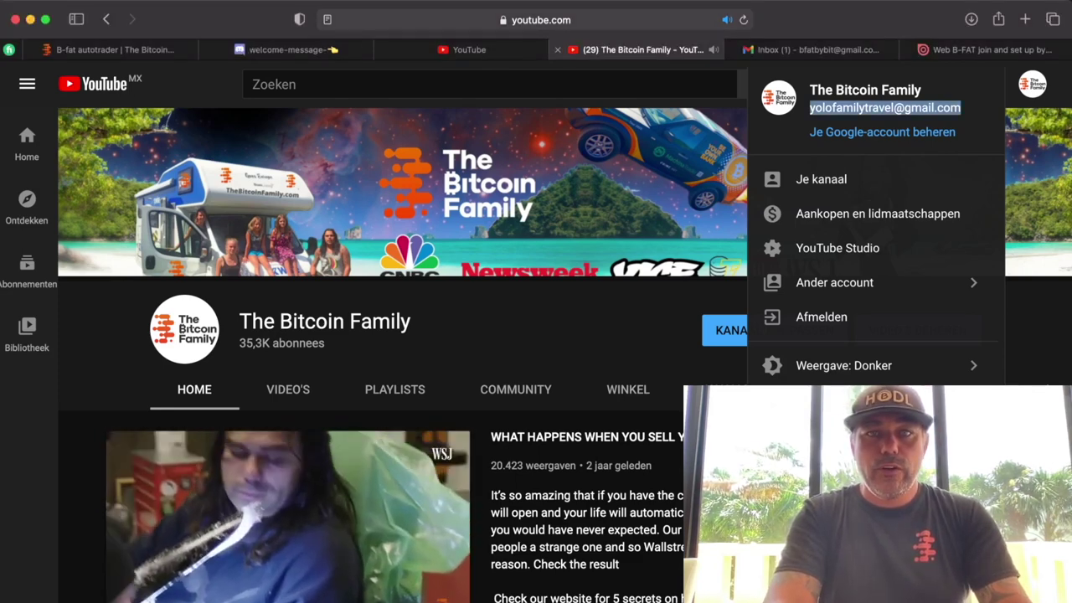
key(super+w)
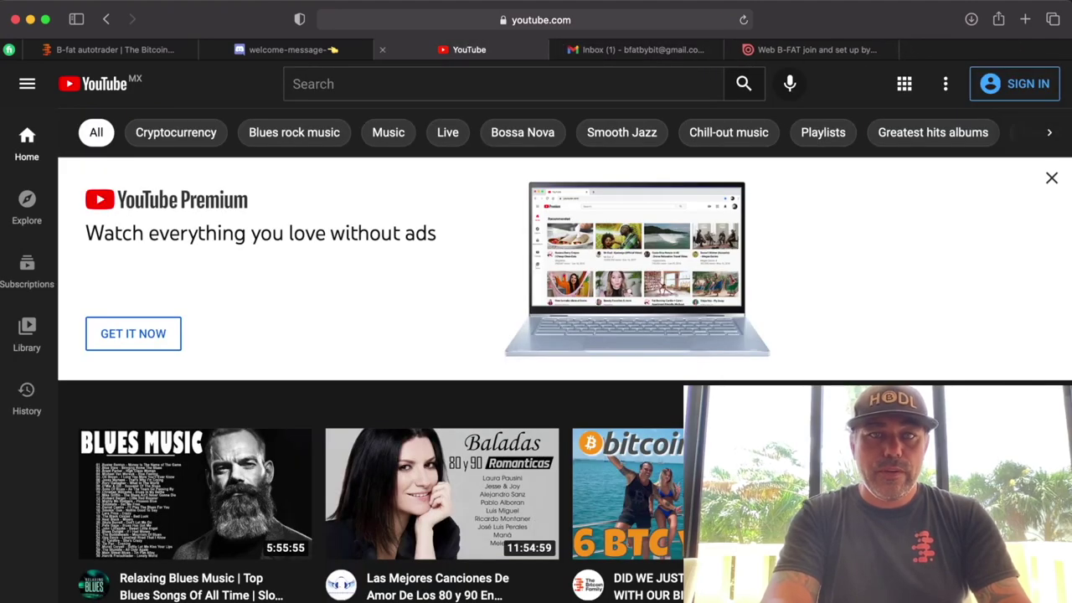
key(super+w)
key(ctrl+shift+Tab)
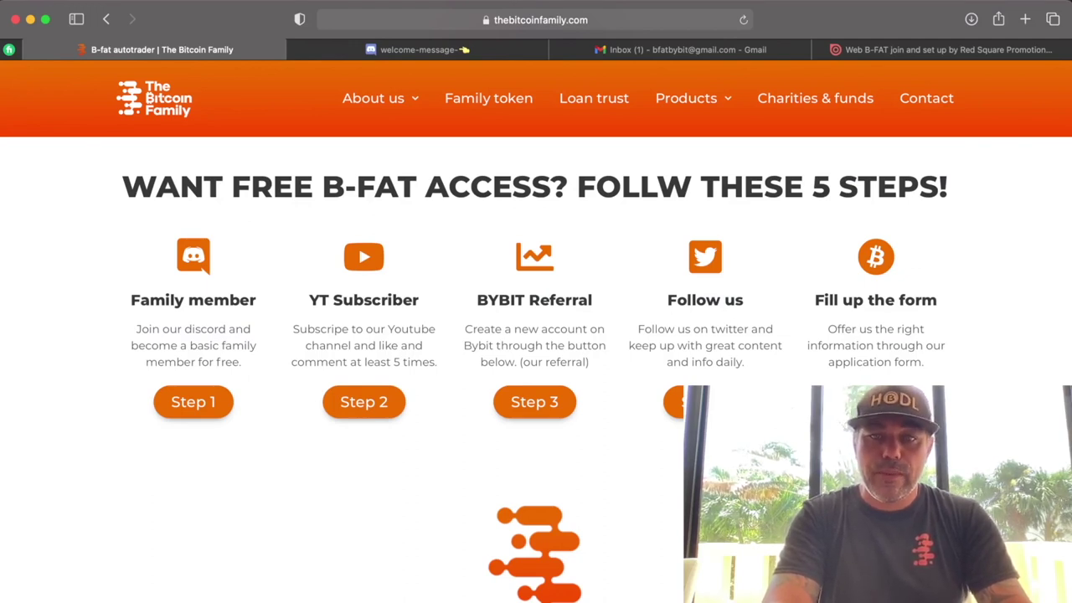
Open Bybit's referral sign-up from Step 3 and enter the account e-mail and a password
scroll(536, 335, down, 1)
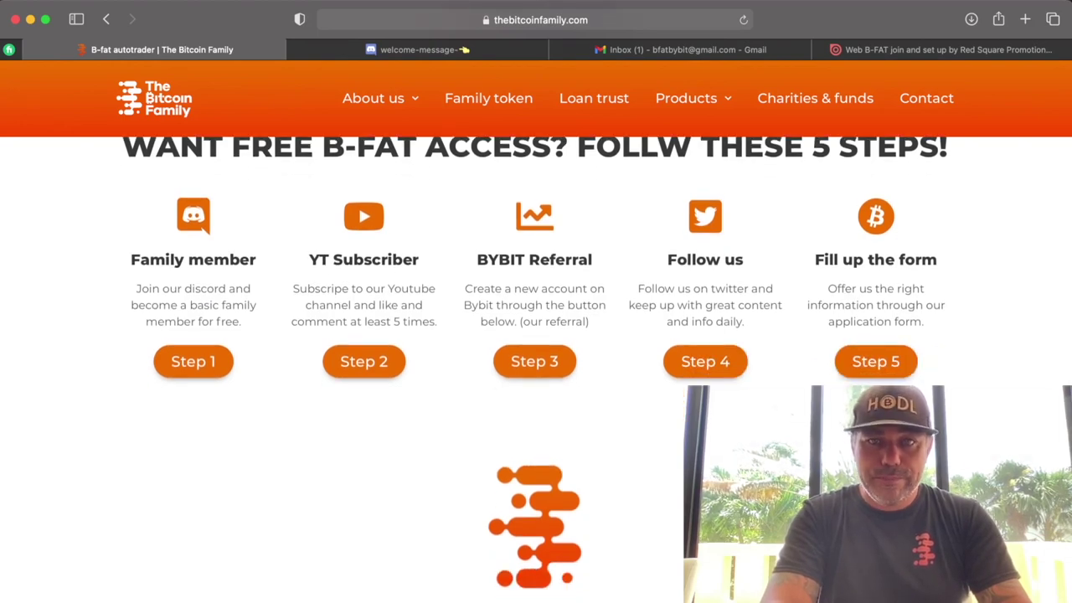
click(534, 361)
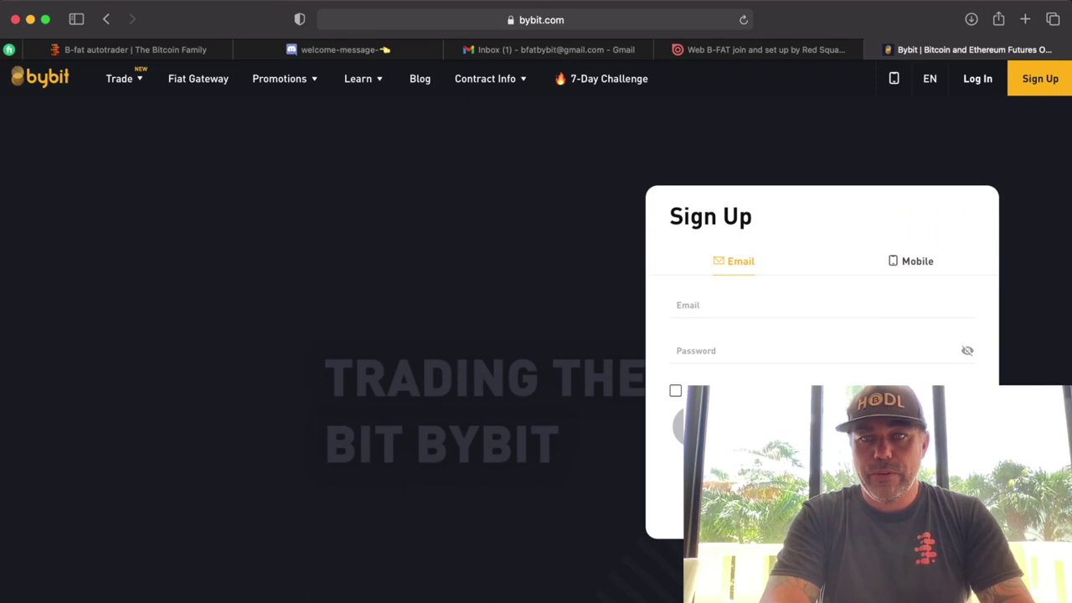
click(677, 305)
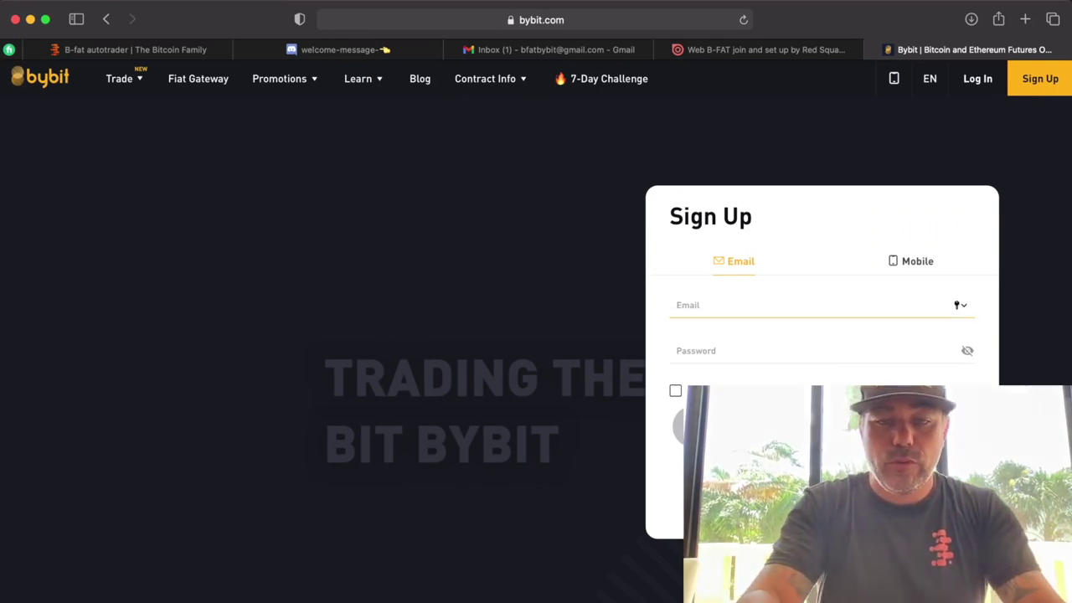
click(737, 351)
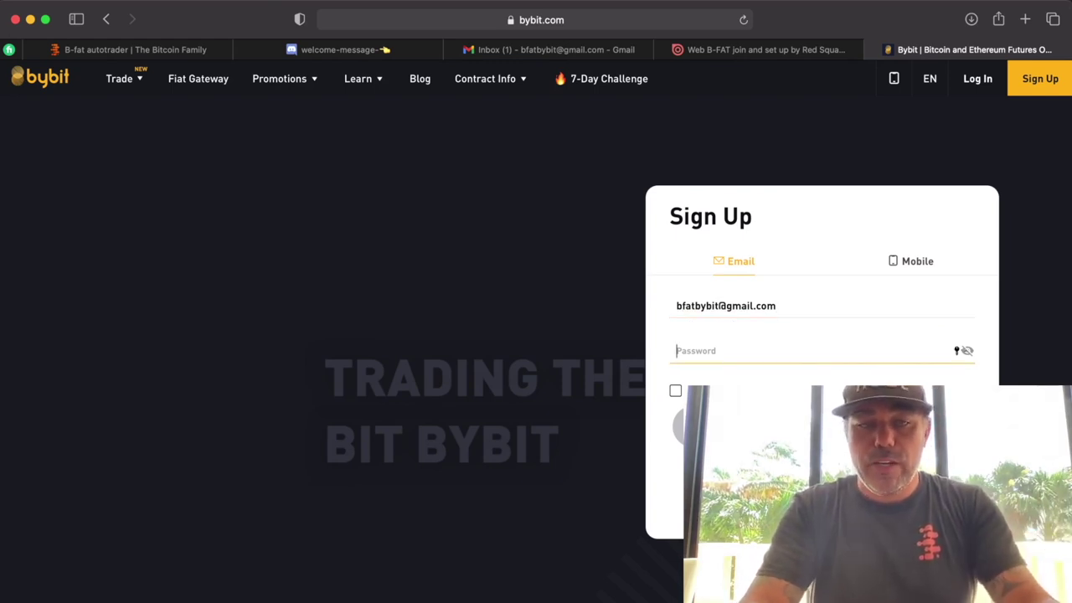
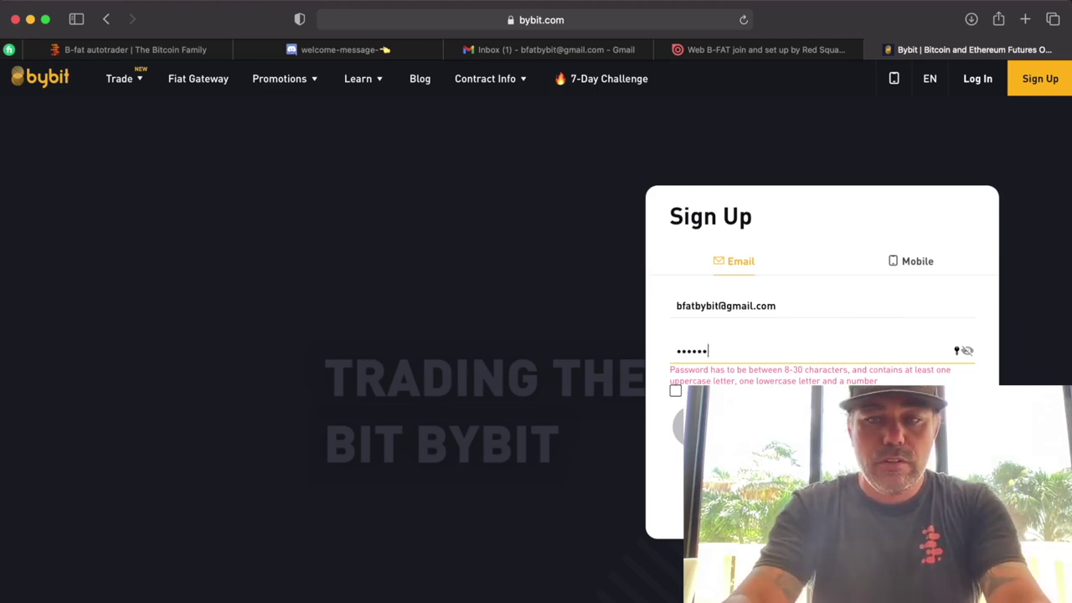
Accept the terms, submit the Bybit sign-up, and refresh the Gmail inbox for the code e-mail
click(674, 390)
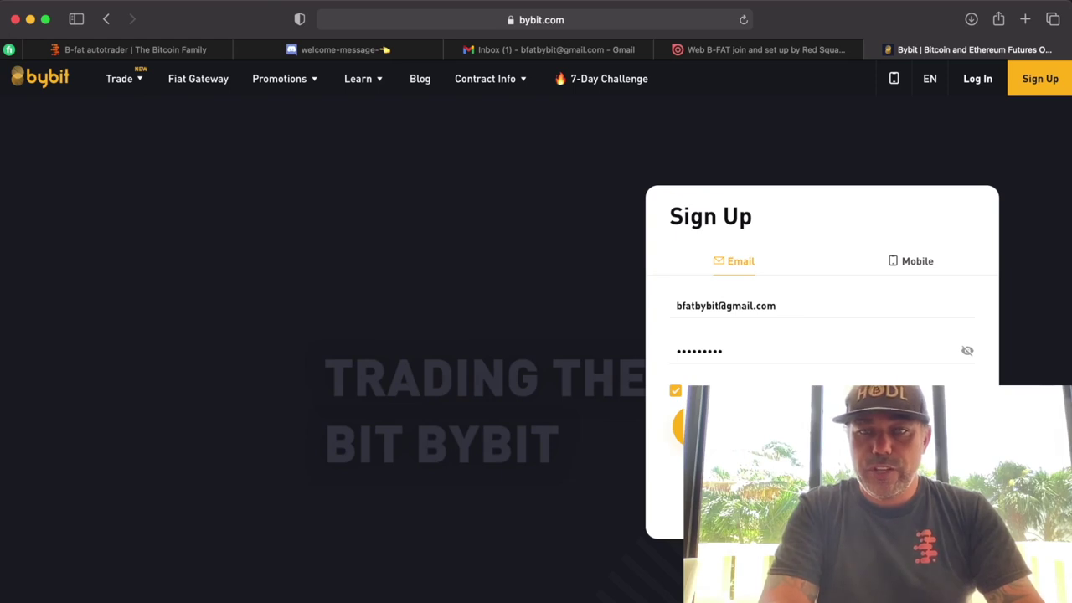
click(678, 426)
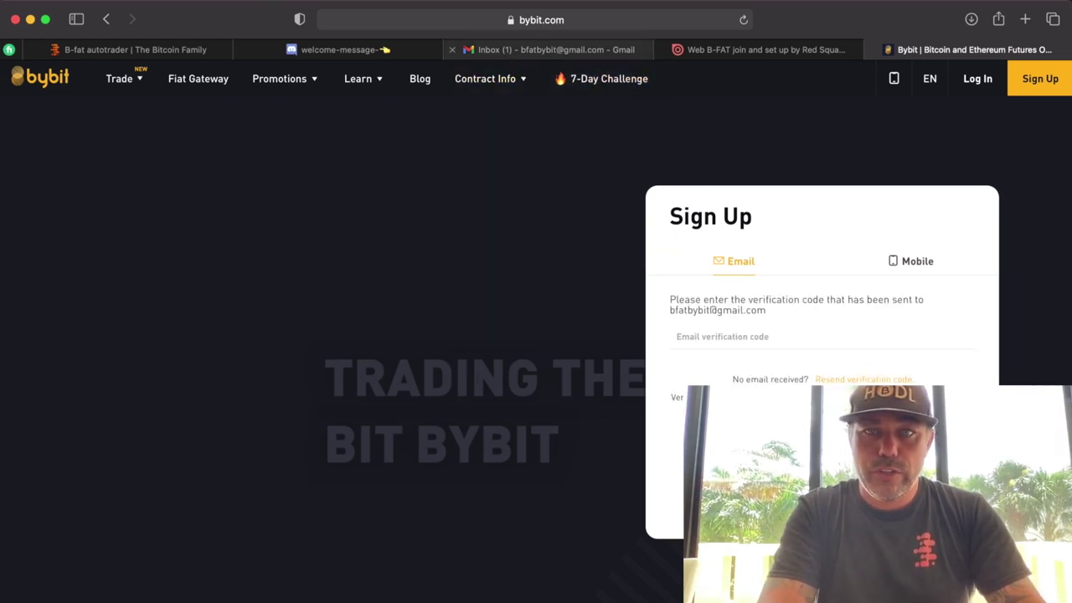
click(548, 49)
click(252, 125)
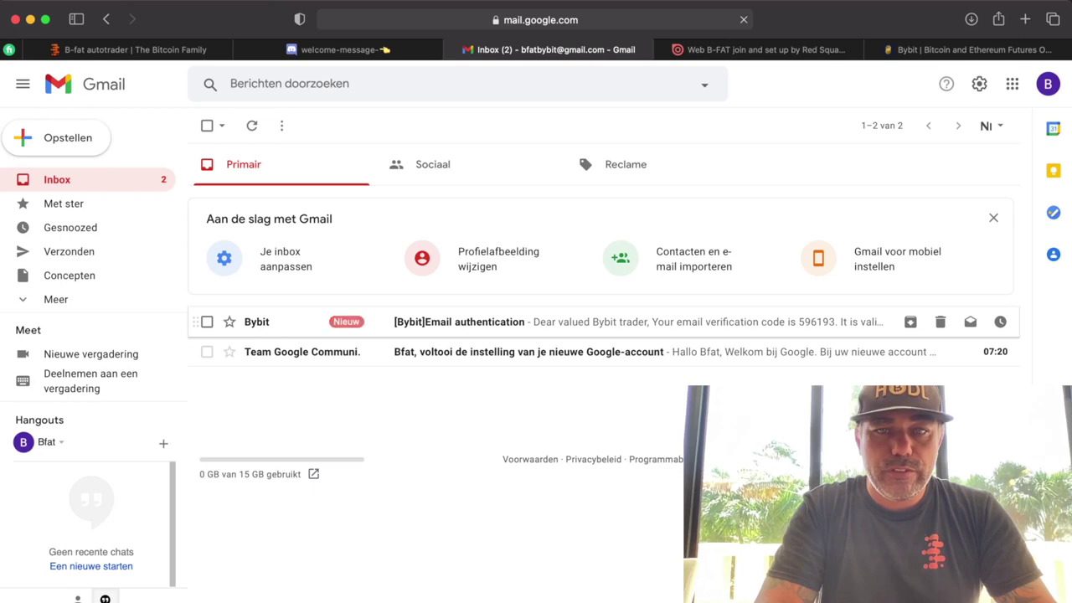
Copy the verification code from the [Bybit]Email authentication message into Bybit's code field
click(346, 321)
scroll(620, 369, down, 1)
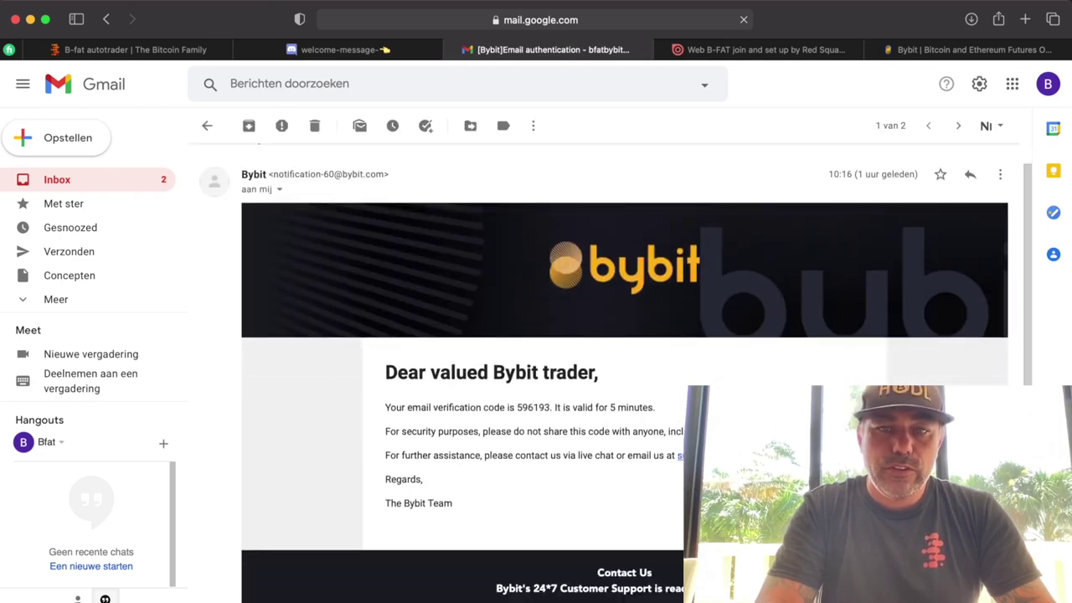
drag(517, 408, 550, 407)
double_click(532, 407)
key(super+c)
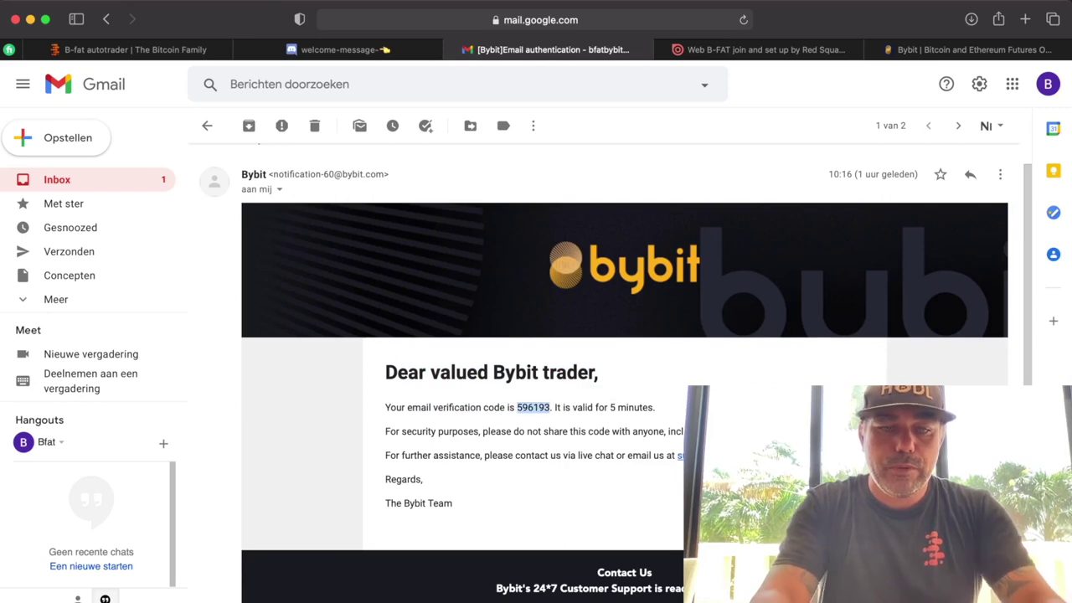
key(super+5)
click(754, 336)
Paste the verification code to finish registration, then view and close the BTC deposit address dialog
key(super+v)
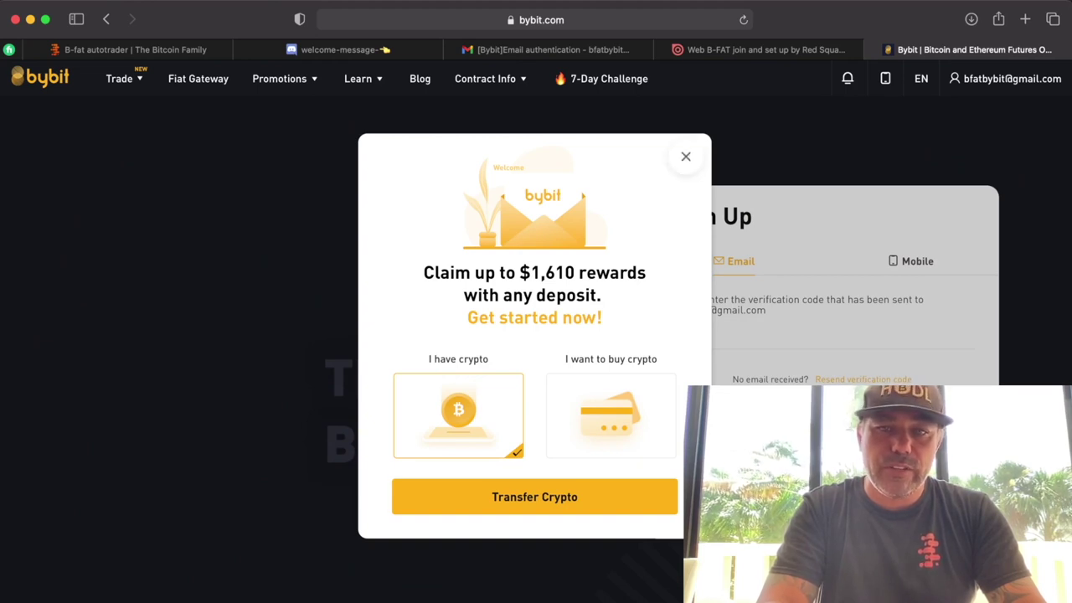
click(534, 497)
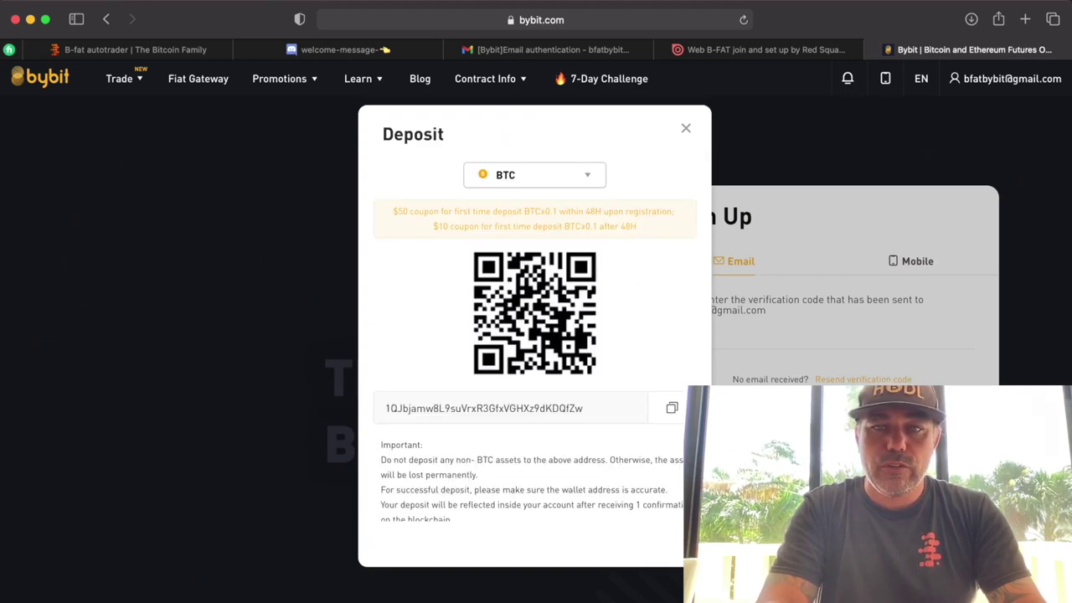
scroll(535, 335, down, 1)
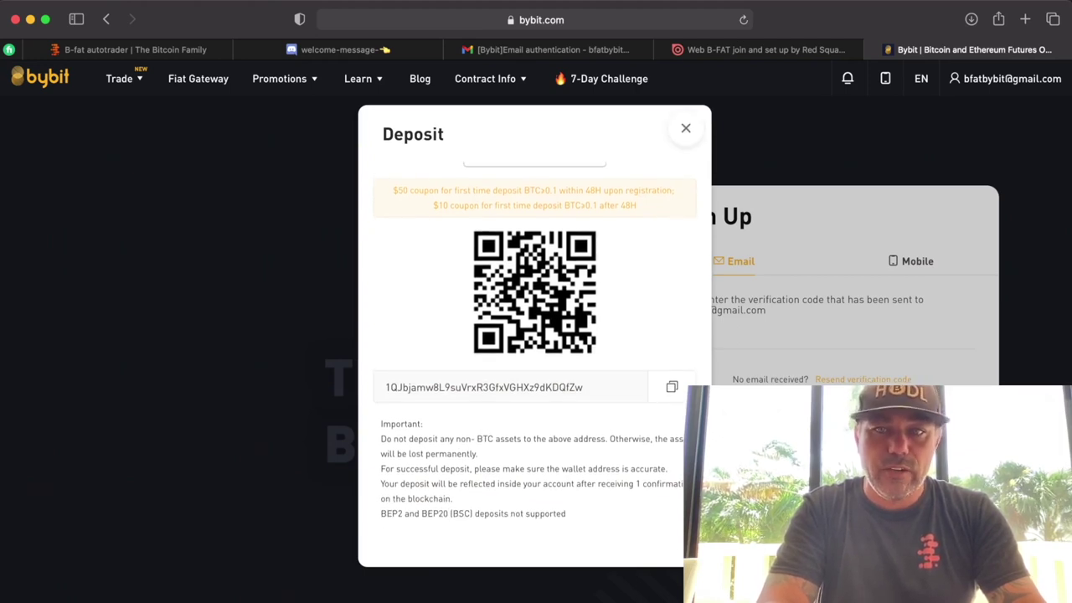
click(686, 128)
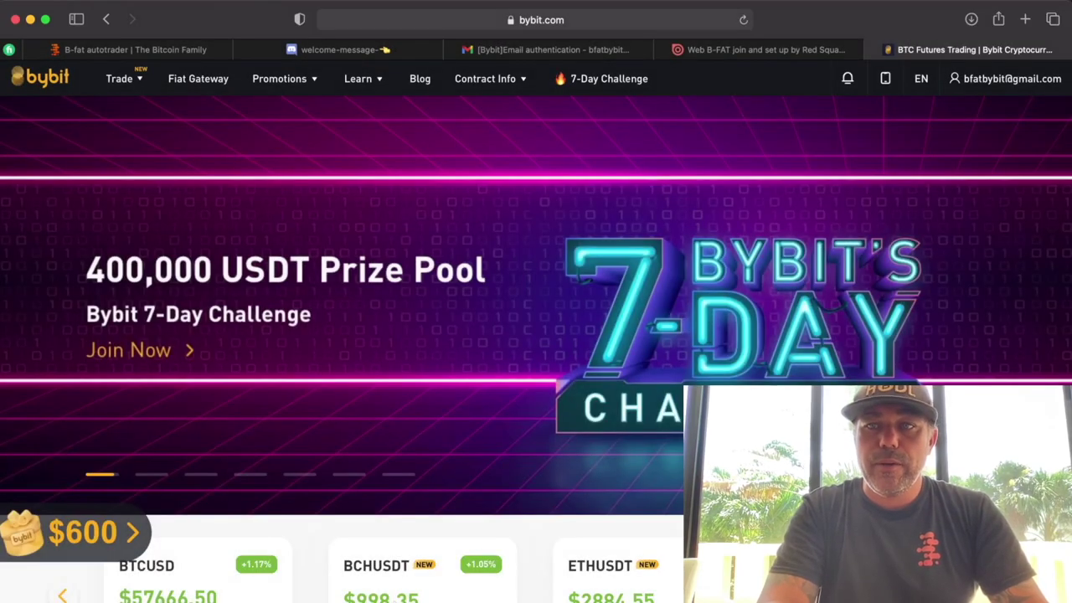
Open Bybit's Account & Security page from the account menu
mouse_move(921, 78)
mouse_move(1005, 78)
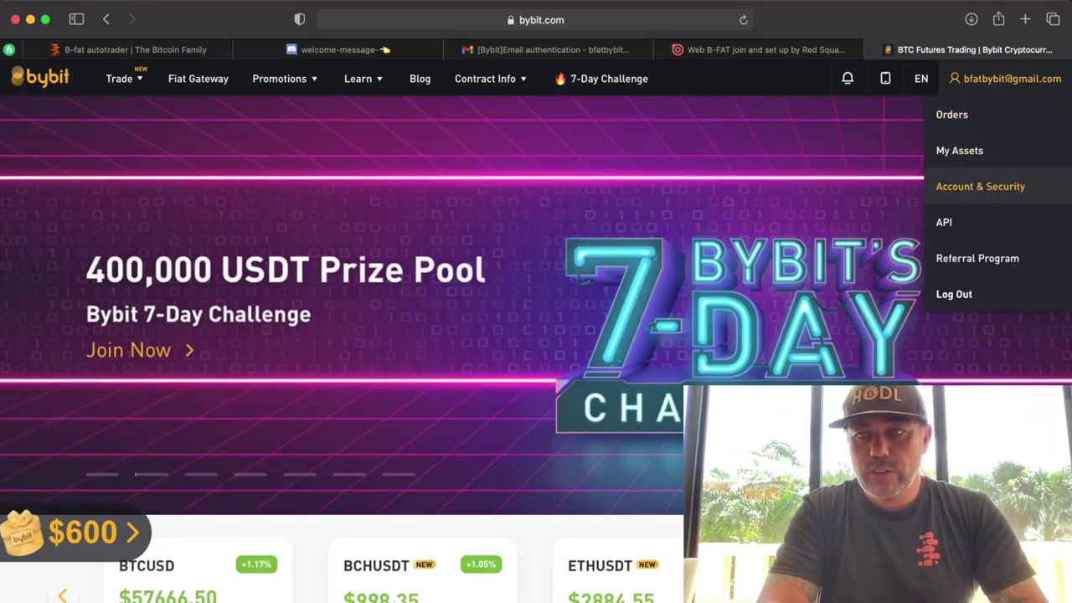
click(980, 186)
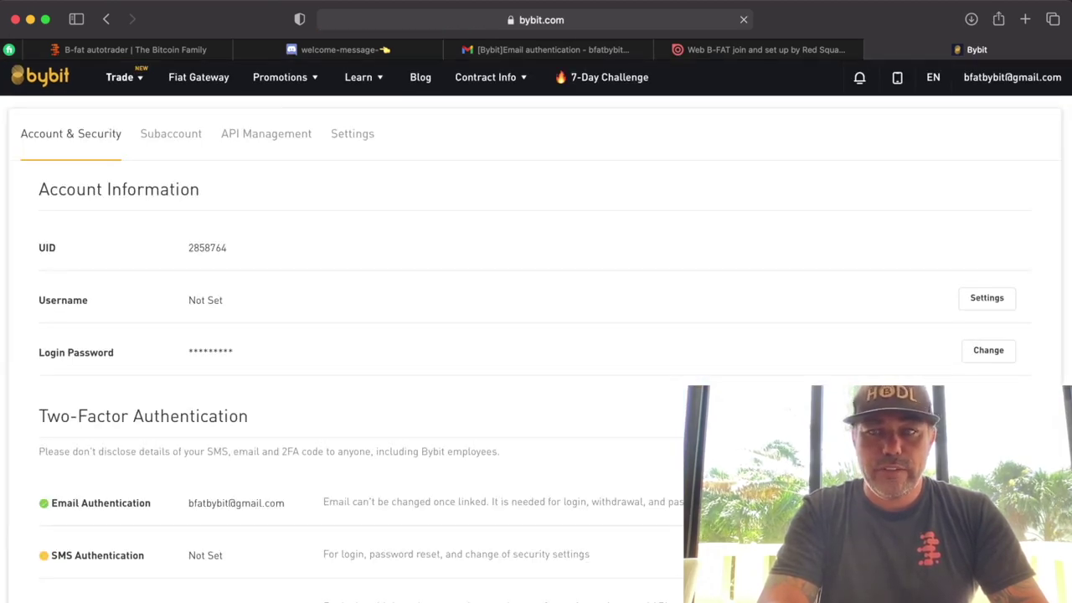
Copy the Bybit account UID into the notes and come back to the account page
double_click(206, 248)
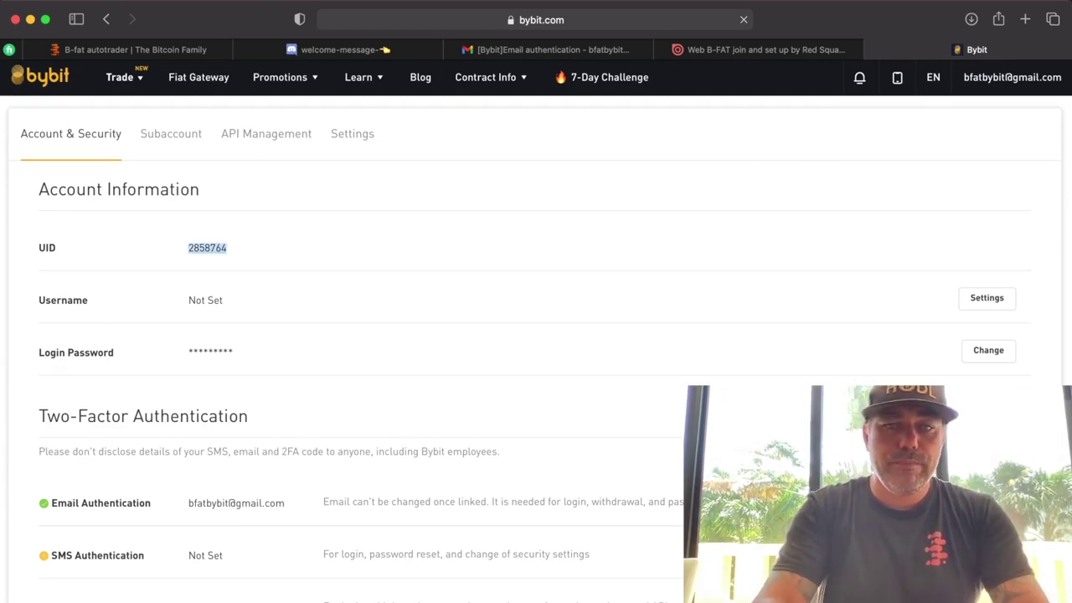
key(super+Tab)
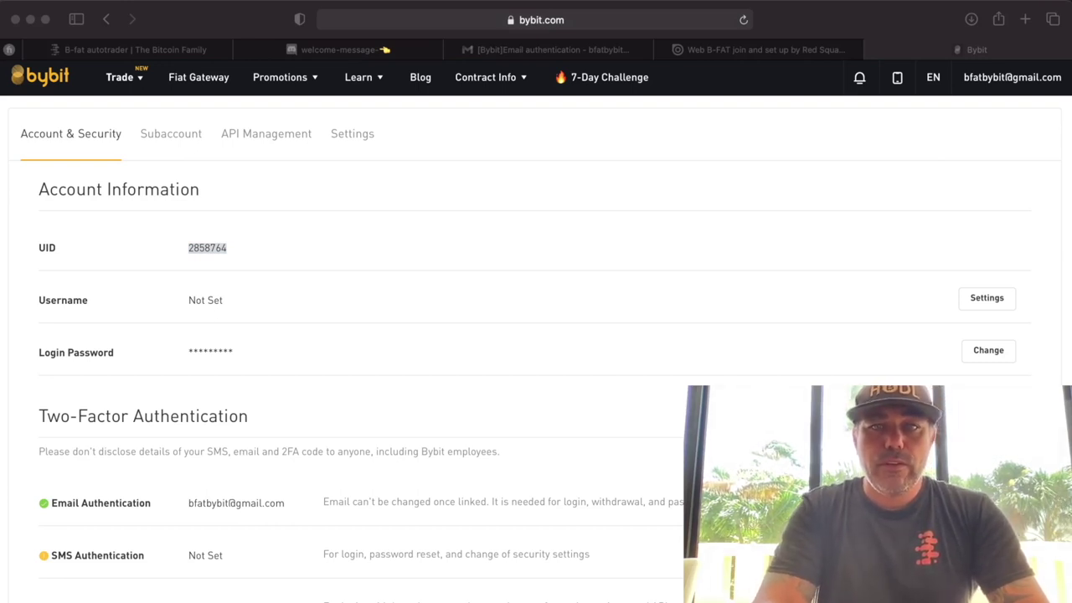
key(super+Tab)
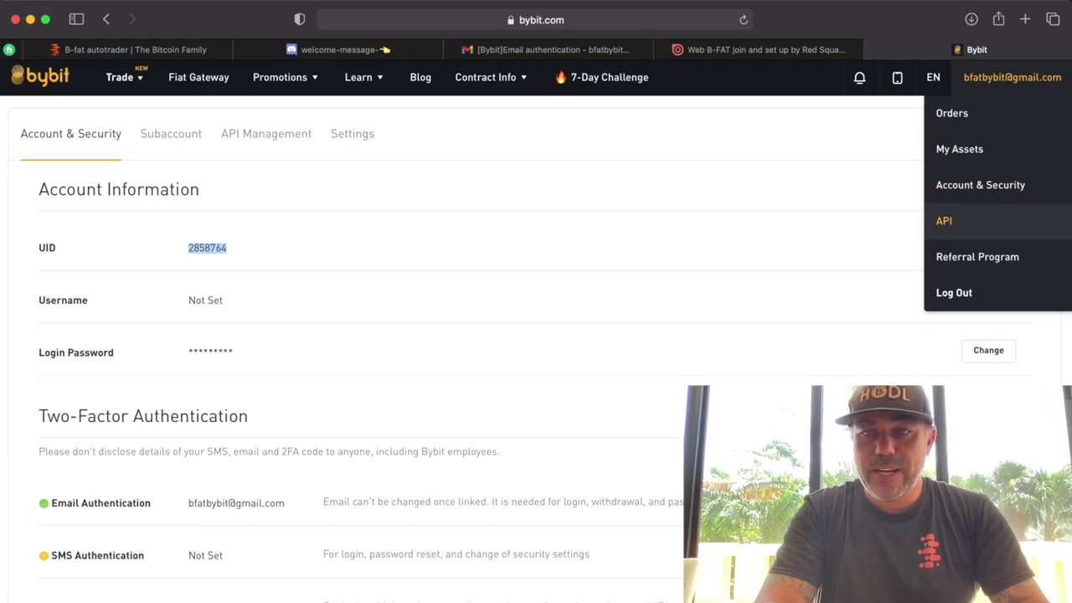
Try creating a new API key, then cancel back to Account & Security since Google 2FA isn't set
click(944, 221)
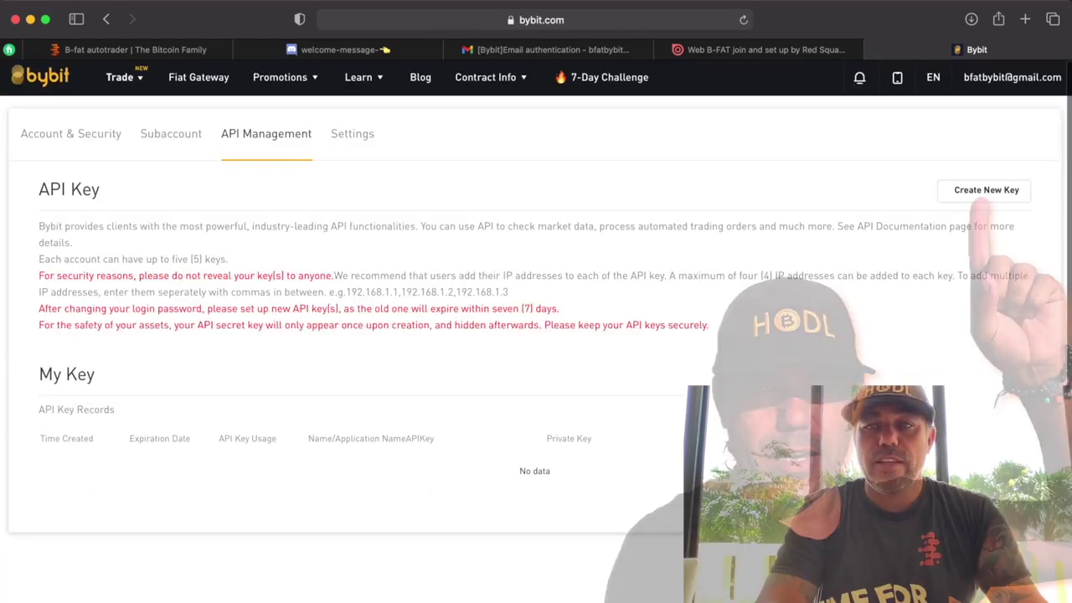
click(987, 189)
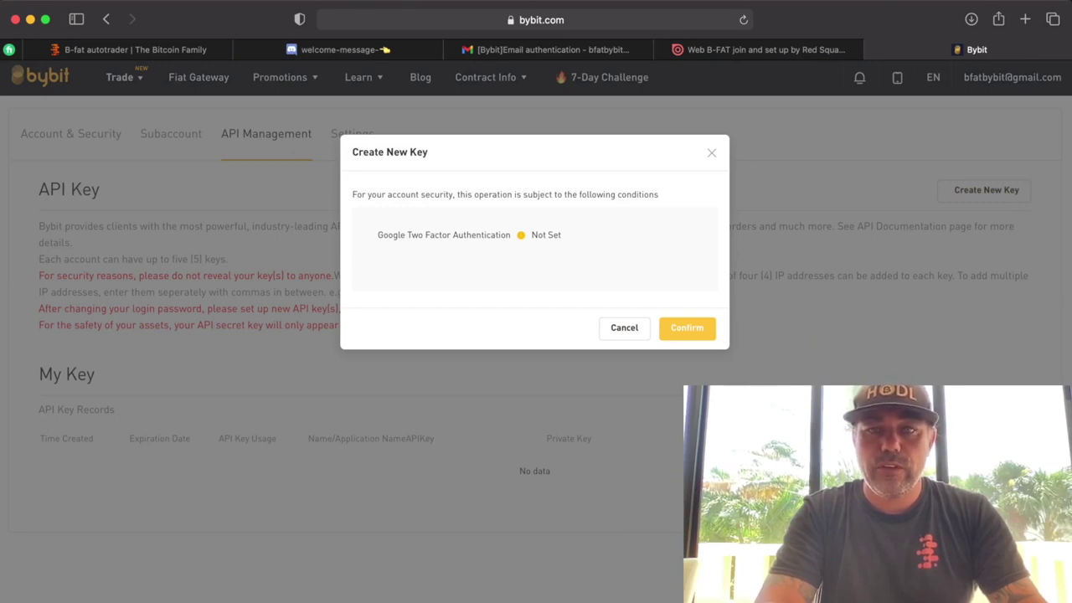
click(687, 328)
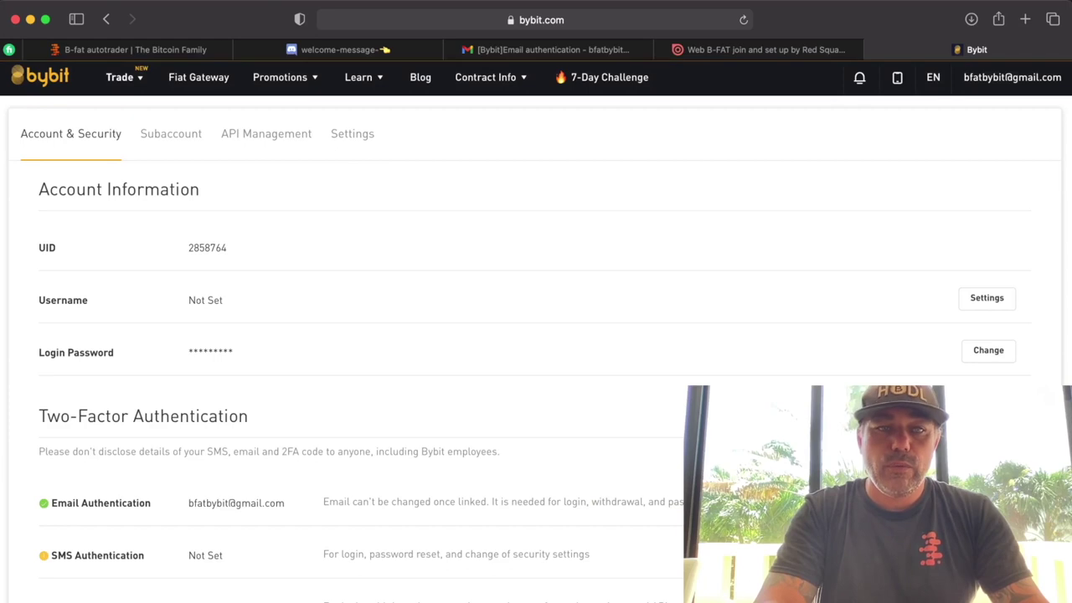
Start Bybit's Google two-factor setup, have a code emailed, and select the newest code in Gmail
scroll(536, 335, down, 5)
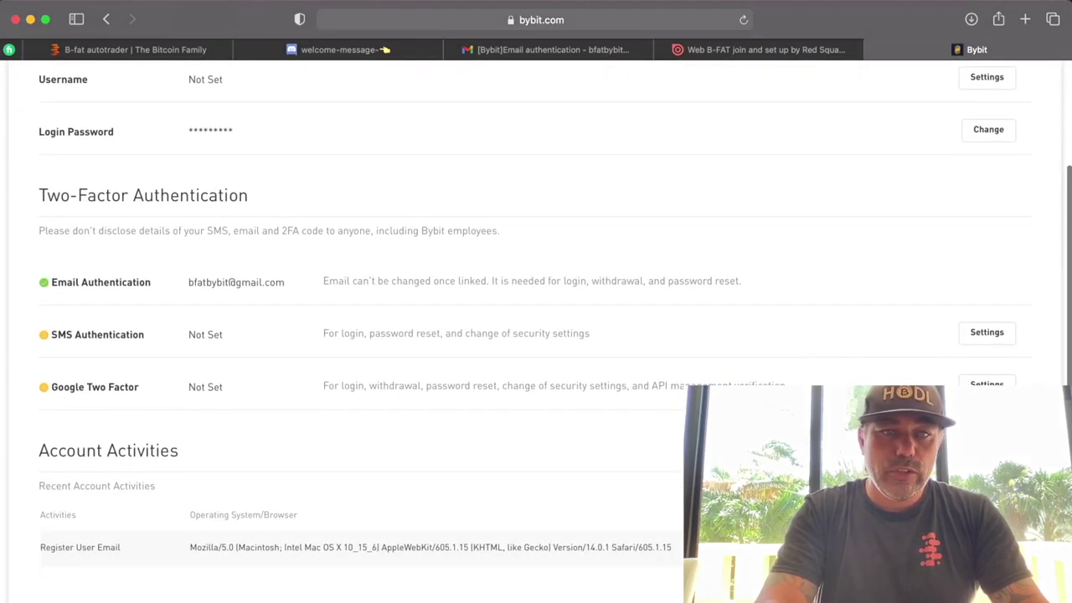
click(986, 384)
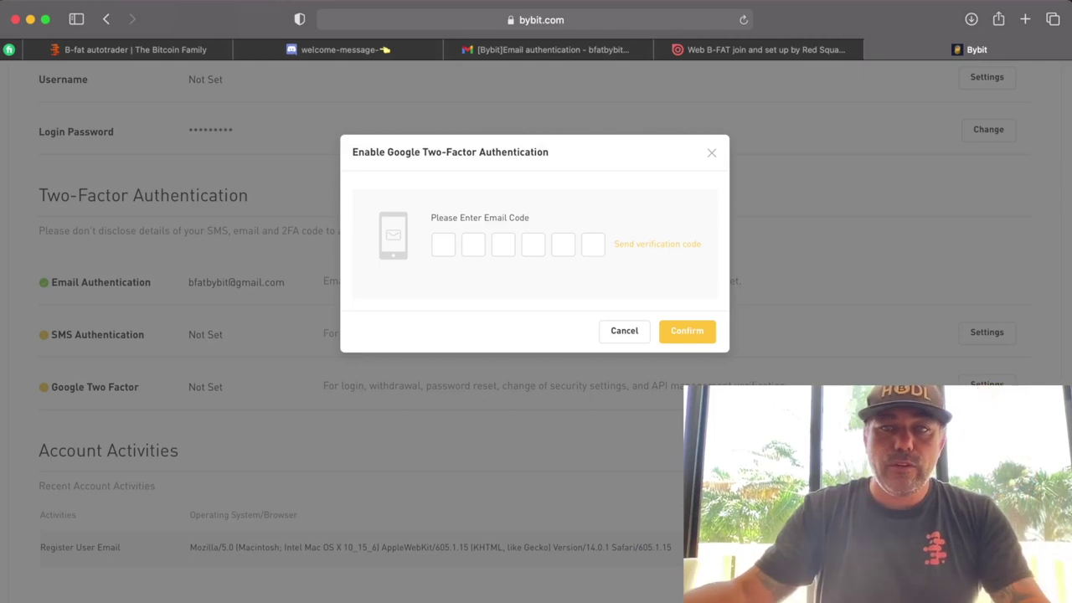
click(657, 244)
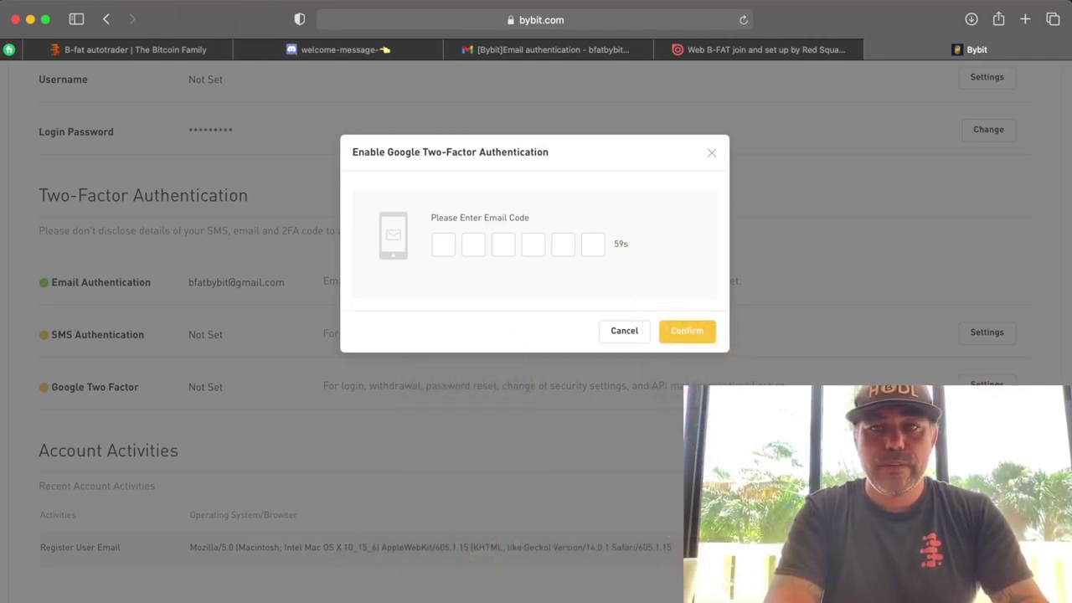
click(544, 50)
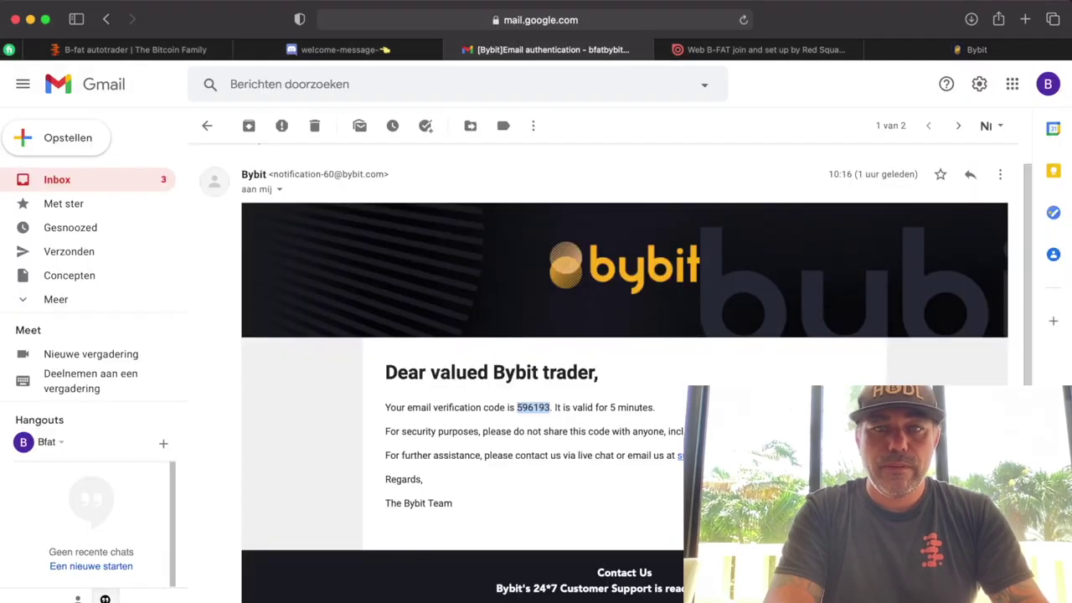
key(u)
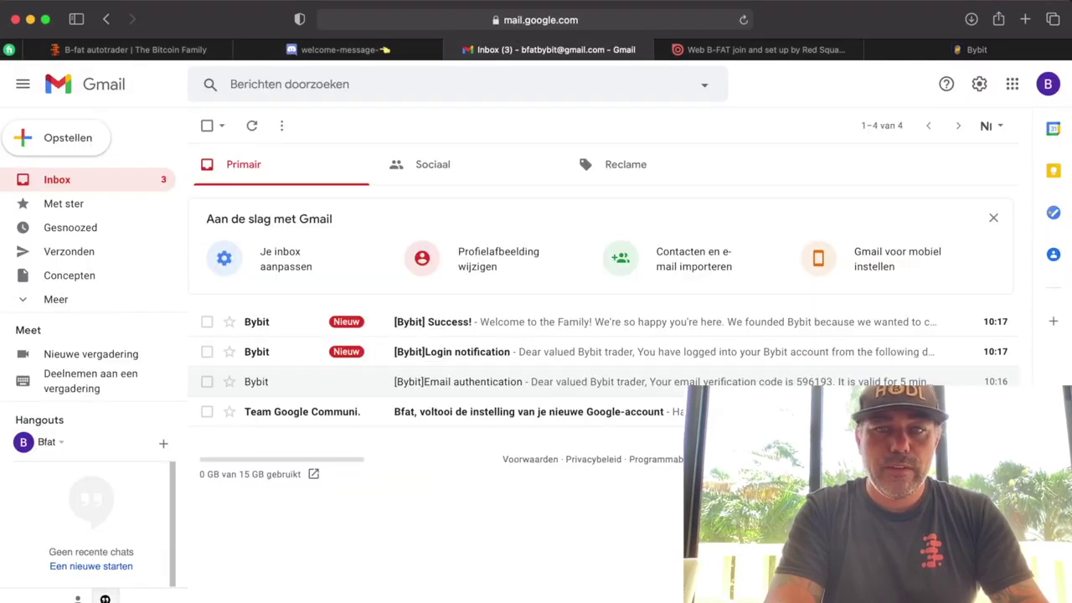
click(469, 322)
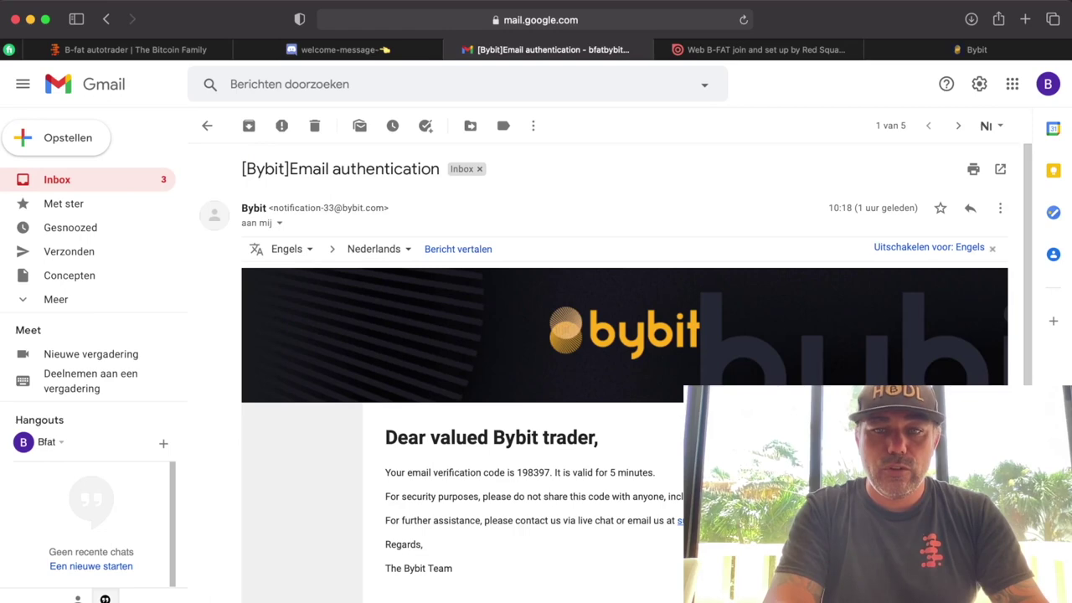
double_click(532, 472)
key(super+c)
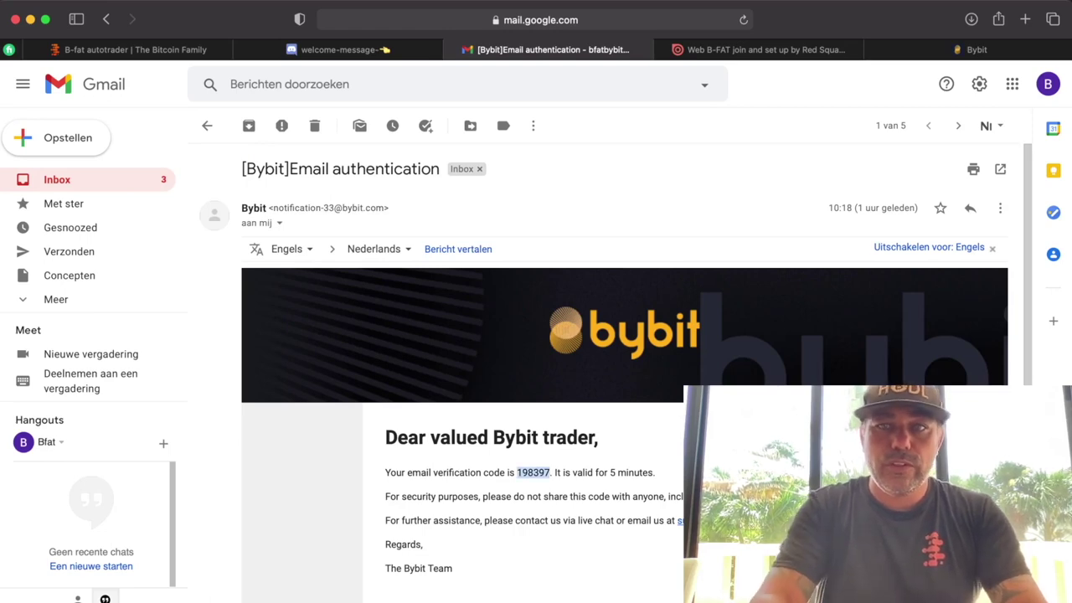
Paste the emailed code, enter the Google Authenticator token, and confirm to enable two-factor
click(971, 49)
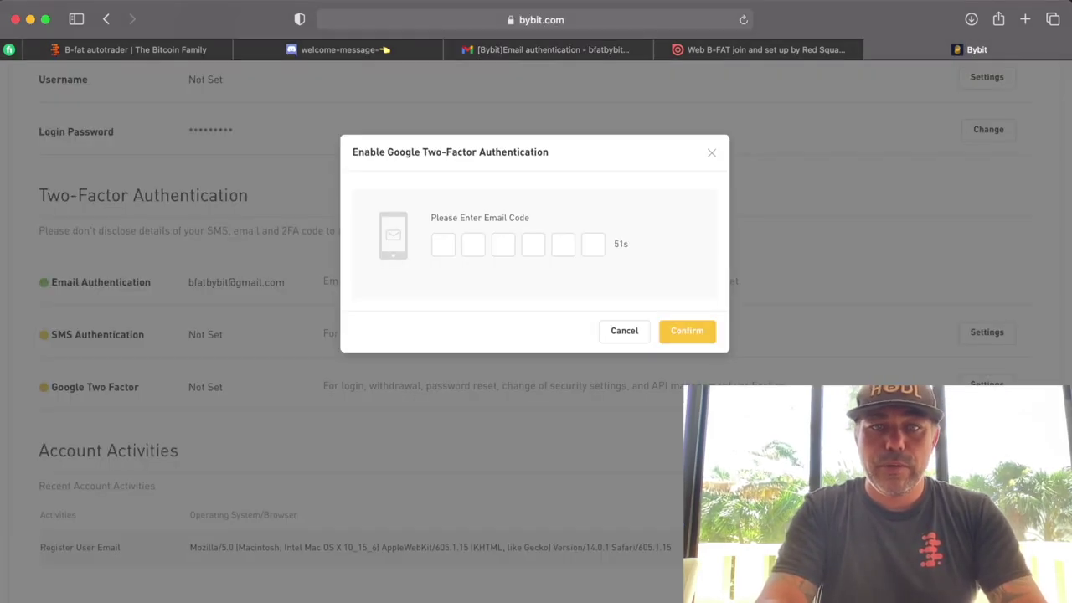
click(443, 244)
key(super+v)
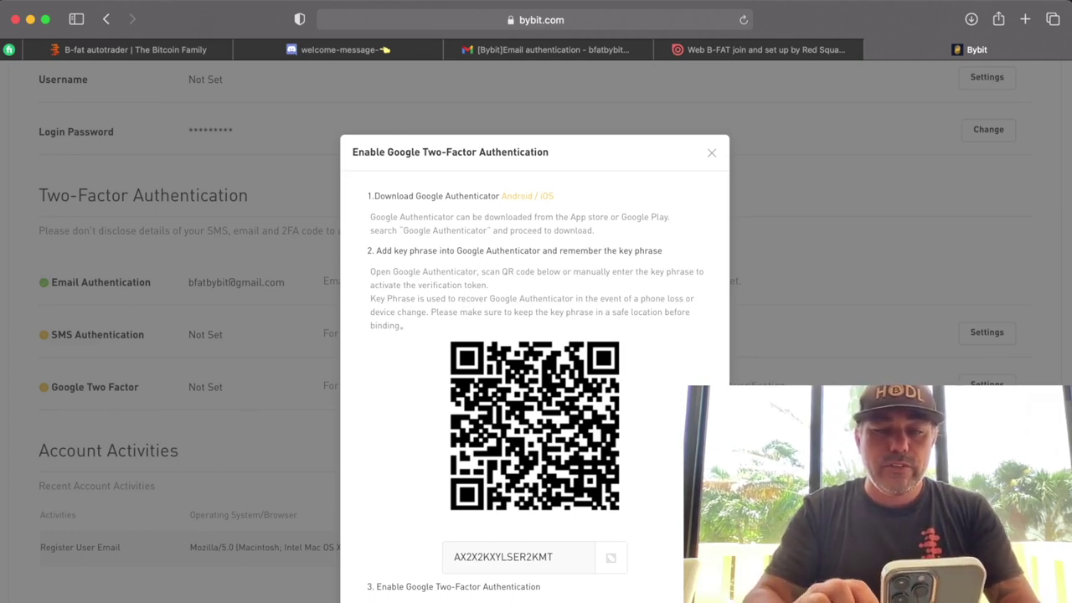
scroll(534, 335, down, 3)
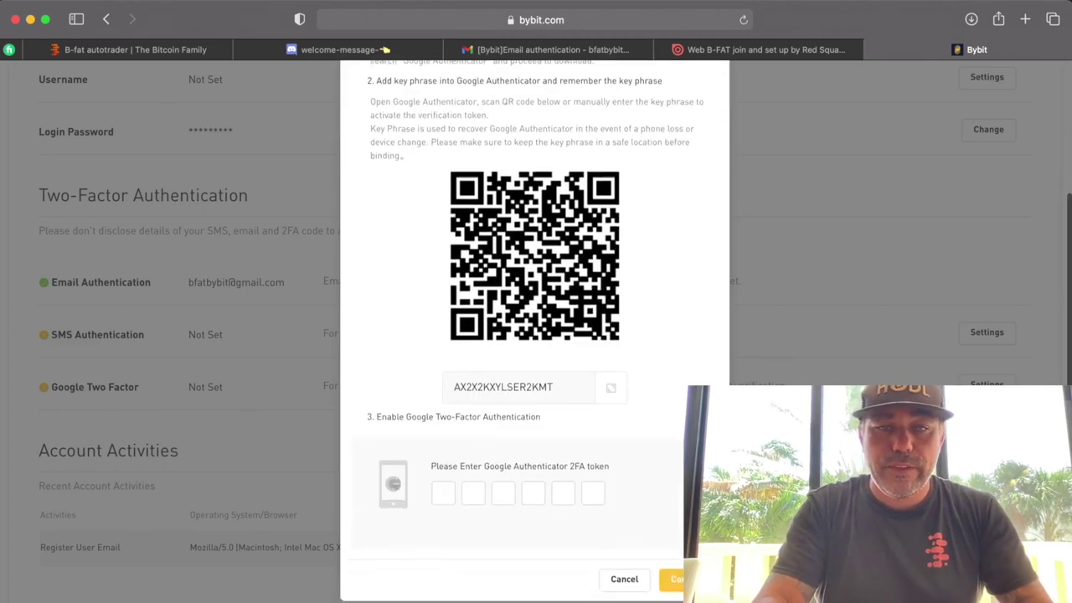
click(443, 505)
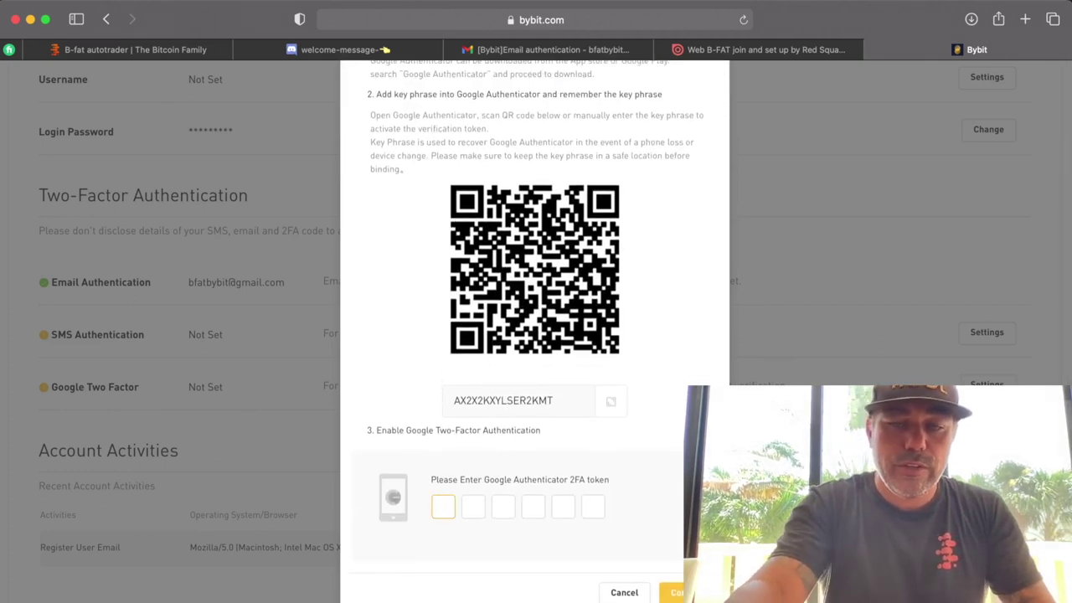
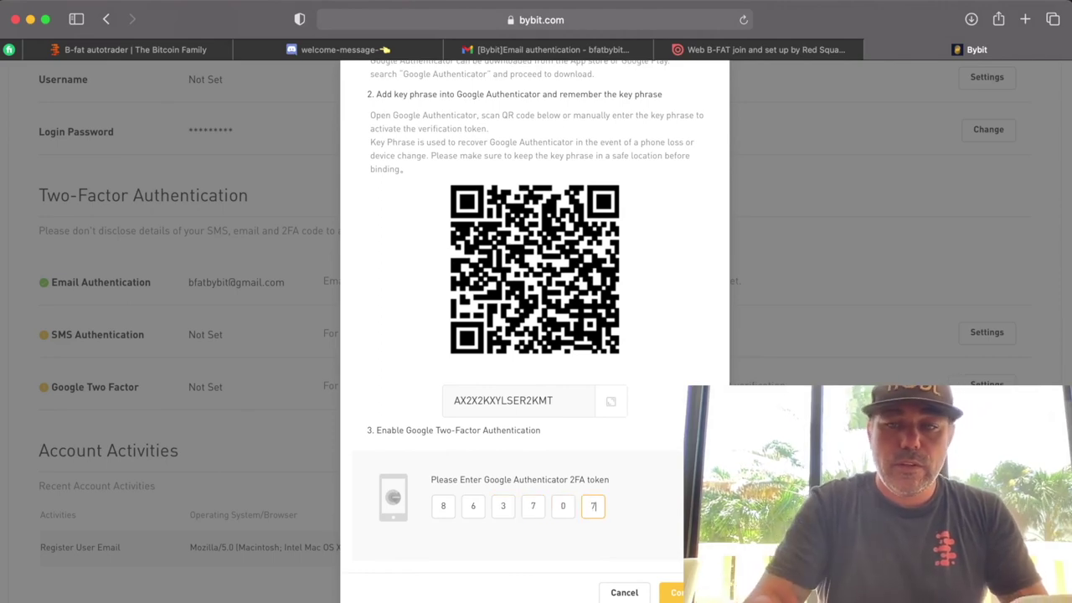
key(Return)
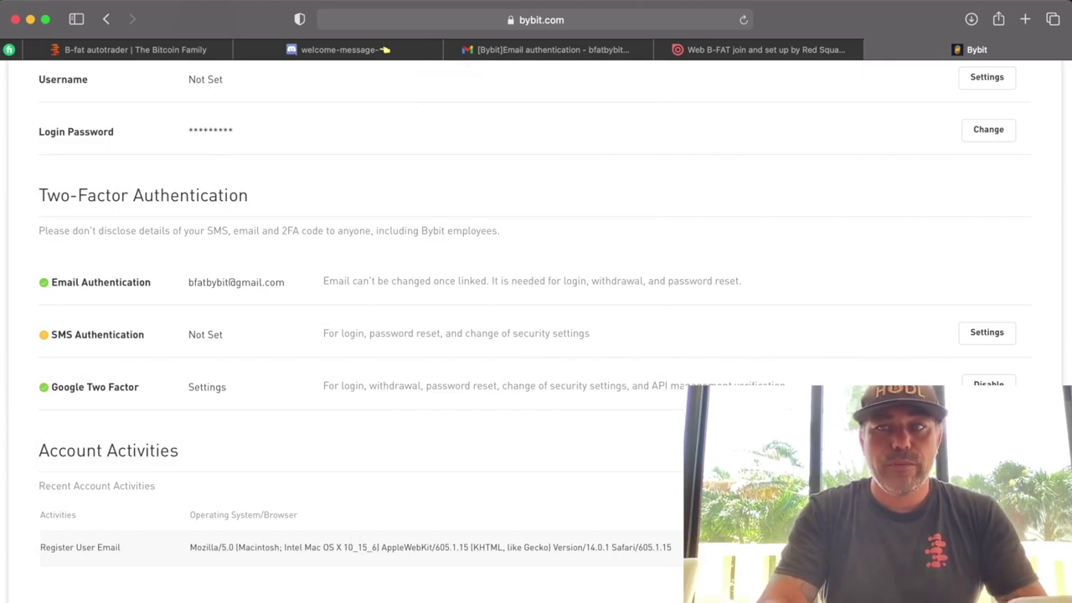
scroll(535, 335, left, 5)
scroll(536, 334, right, 5)
scroll(536, 334, up, 5)
In API Management, name a new key Bfat, grant Orders and Positions permission, and begin the authenticator token
mouse_move(1012, 77)
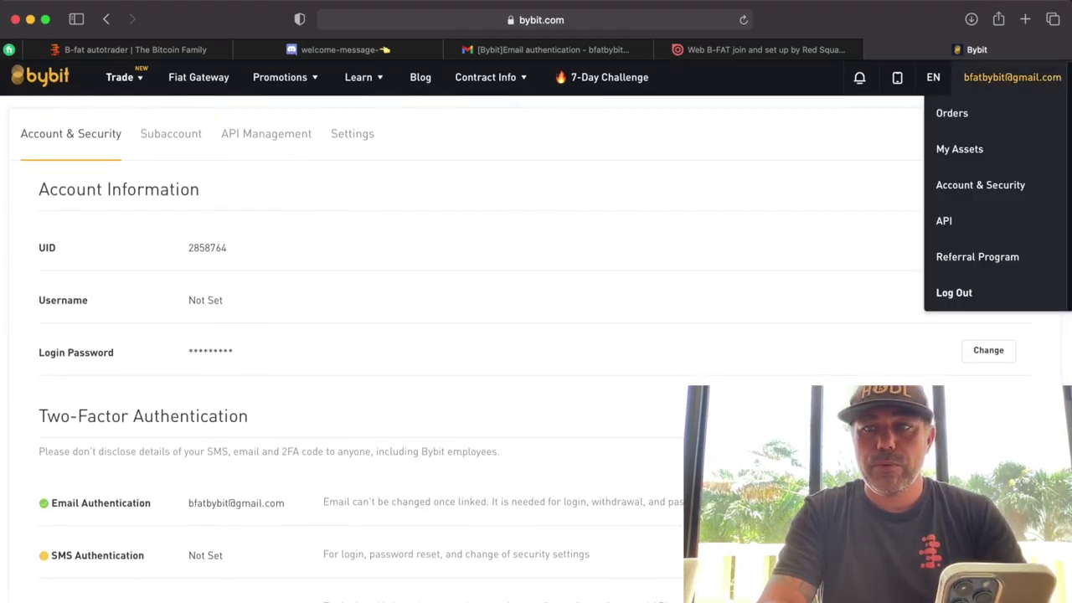
click(953, 292)
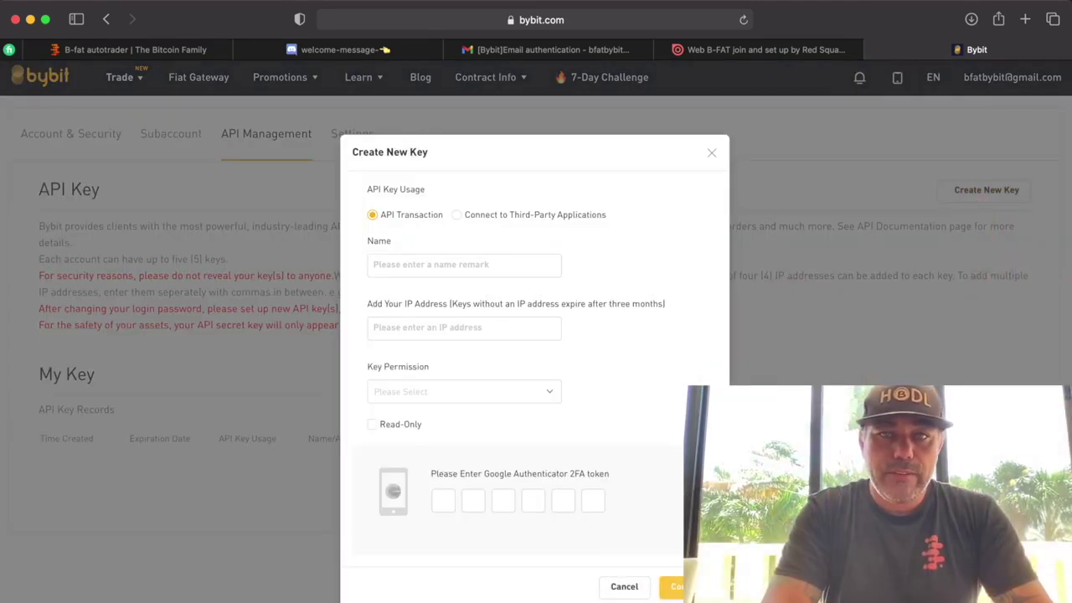
click(464, 265)
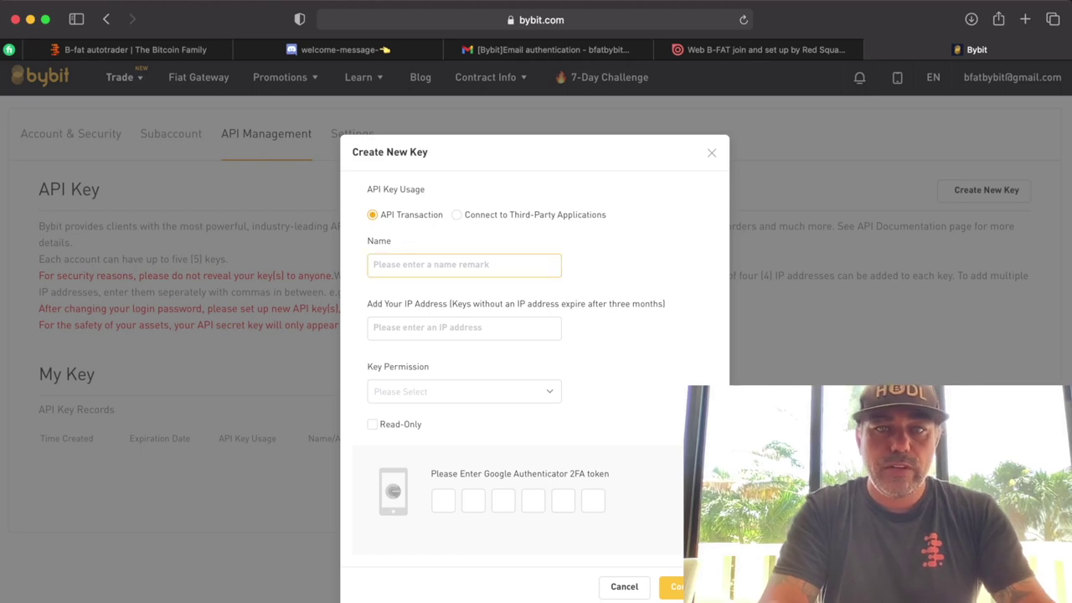
text(B)
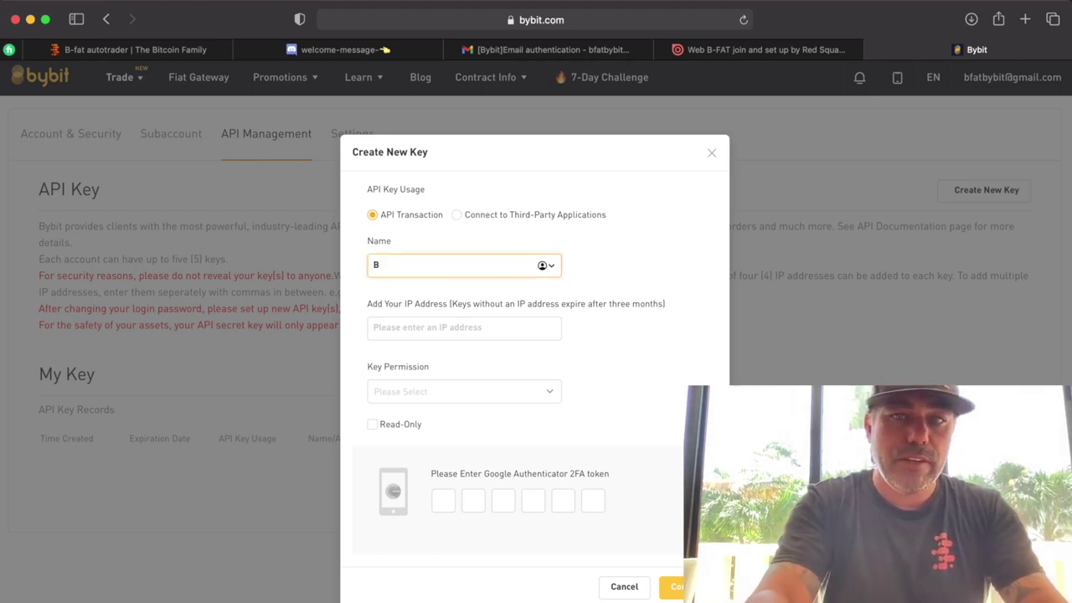
text(fat)
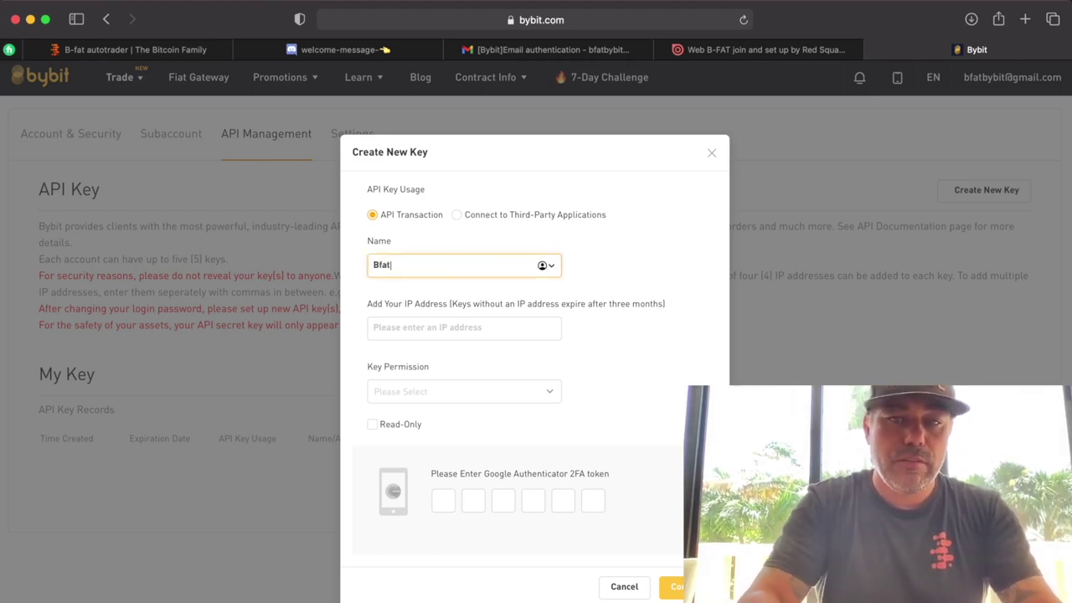
click(464, 327)
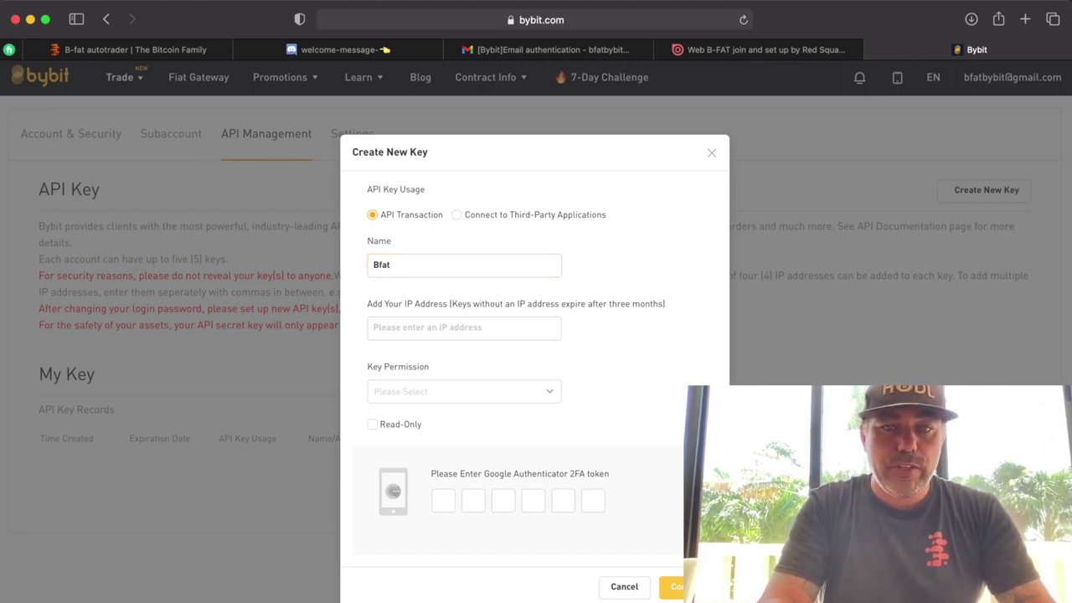
click(463, 391)
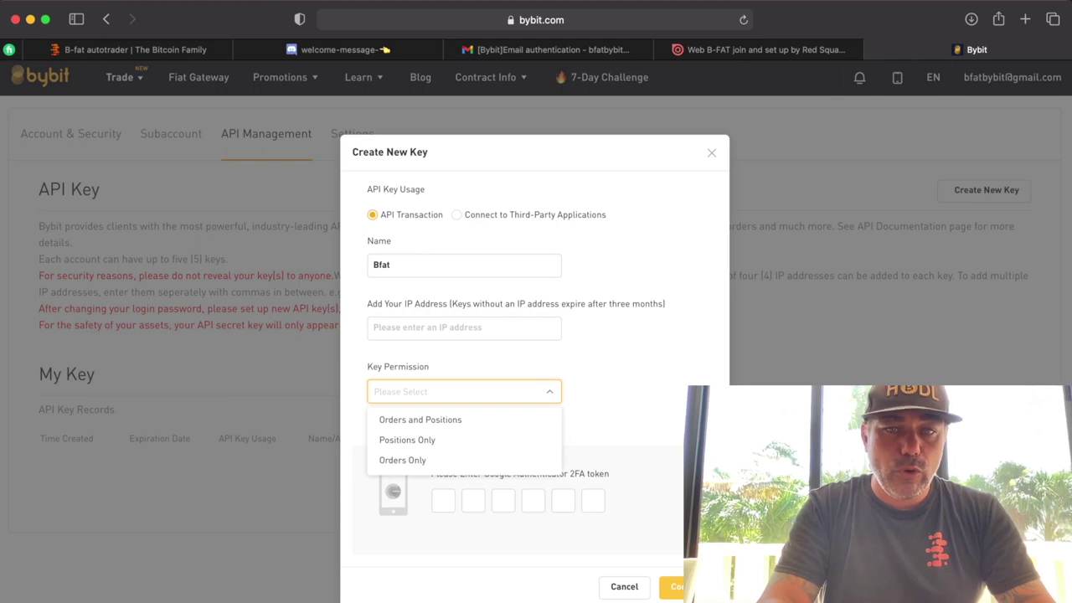
click(420, 420)
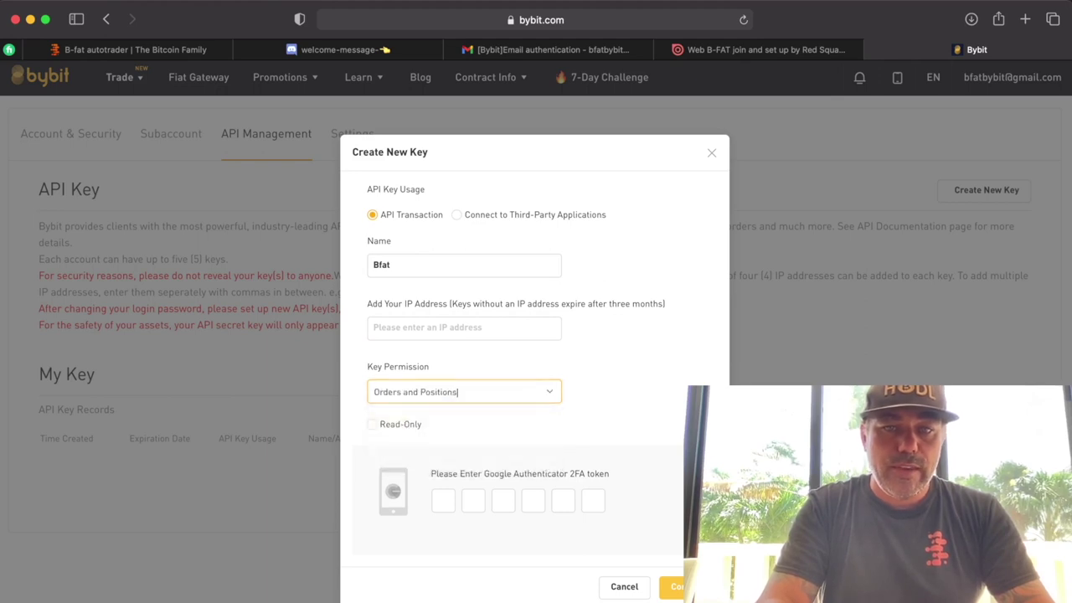
click(443, 500)
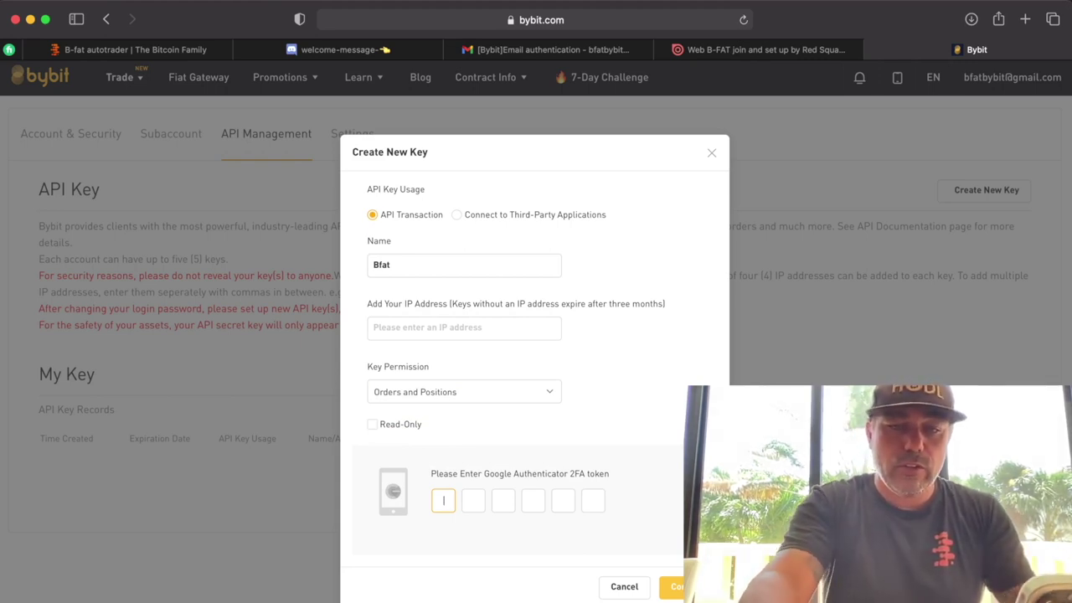
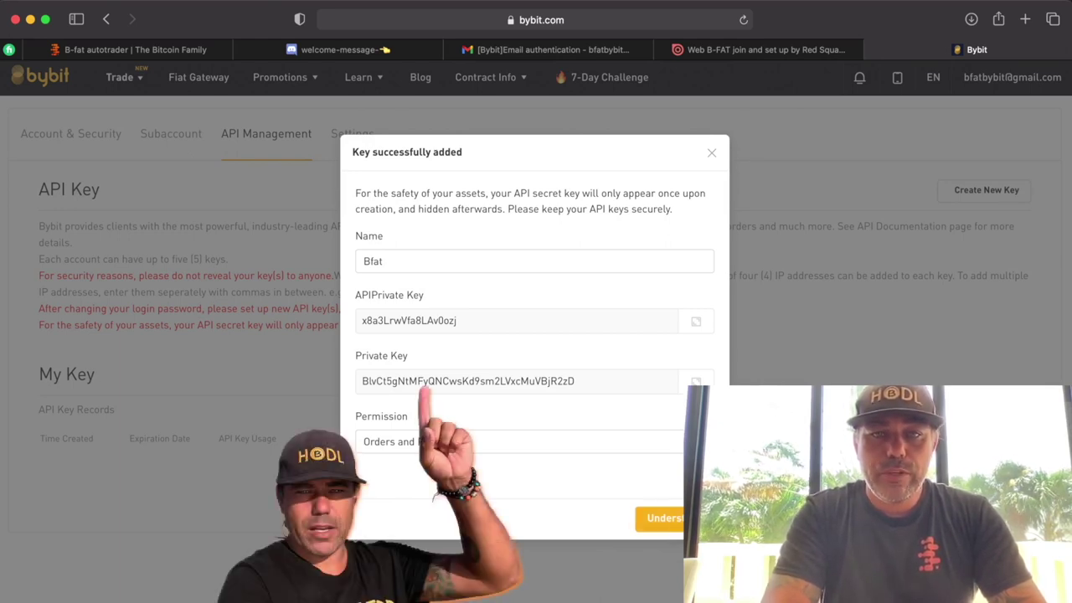
Copy the Bfat key's private key values, then close the success dialog to see the listed key
double_click(467, 381)
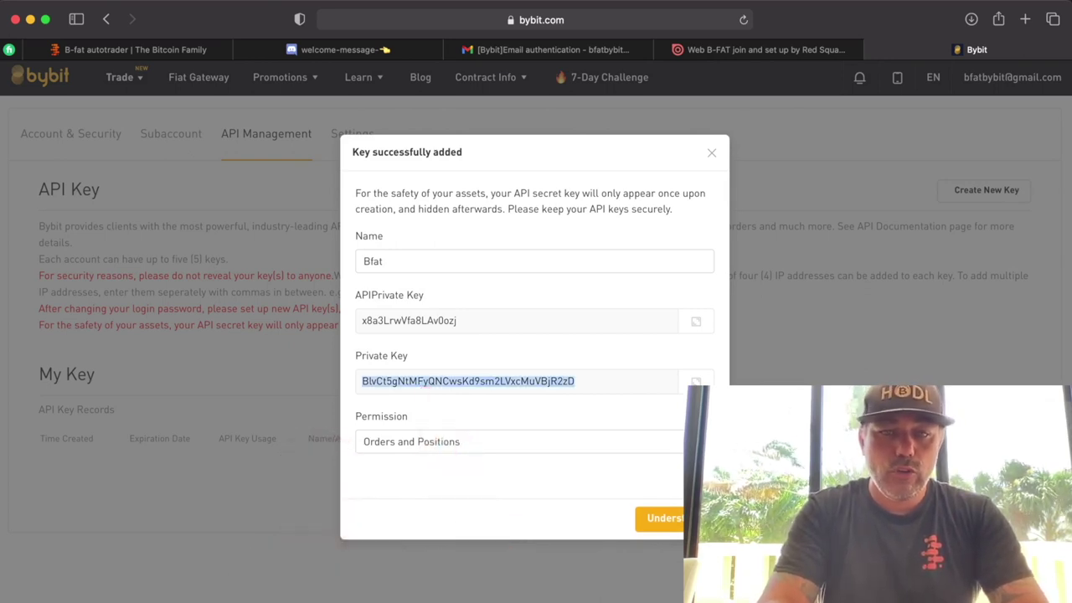
key(super+Tab)
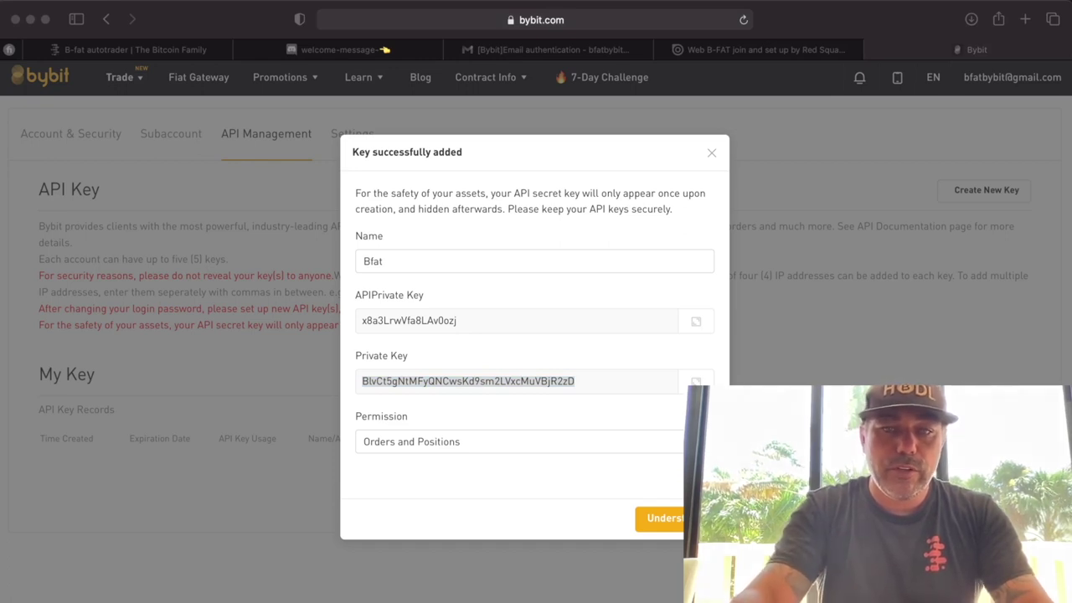
key(super+Tab)
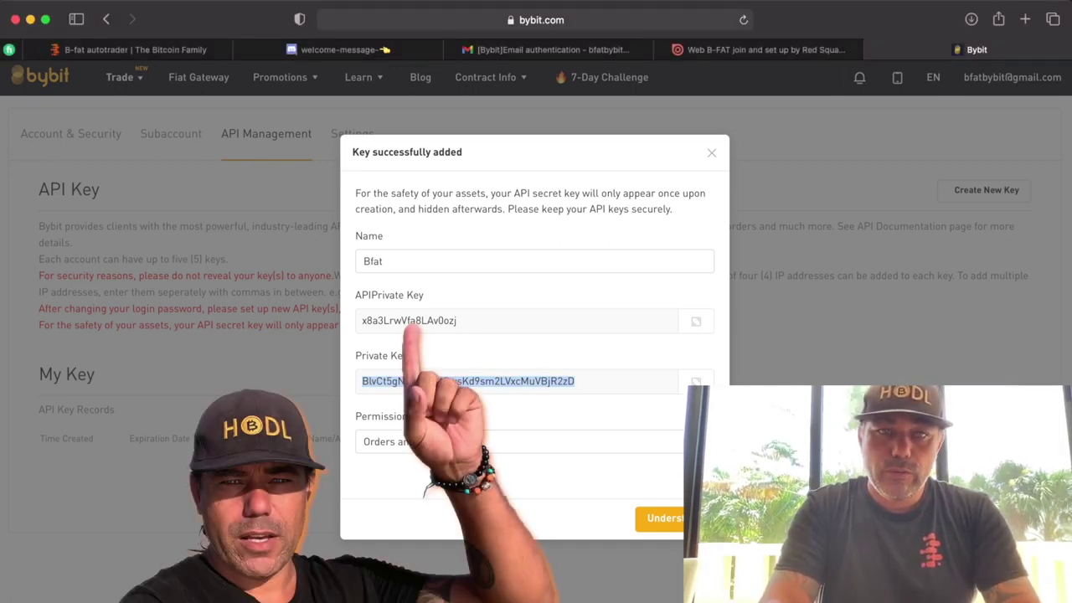
double_click(409, 319)
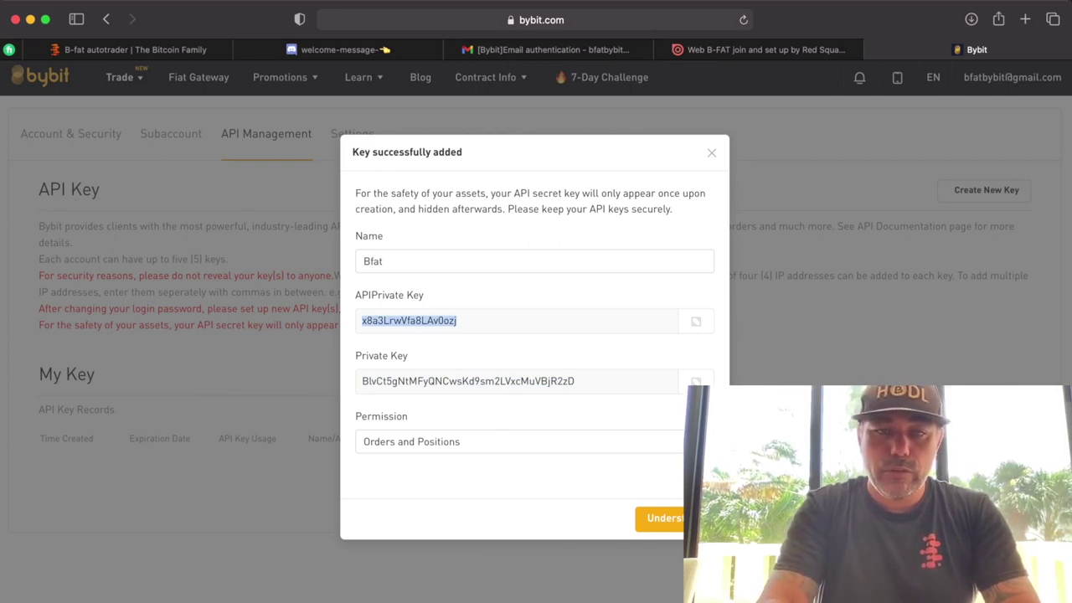
key(super+Tab)
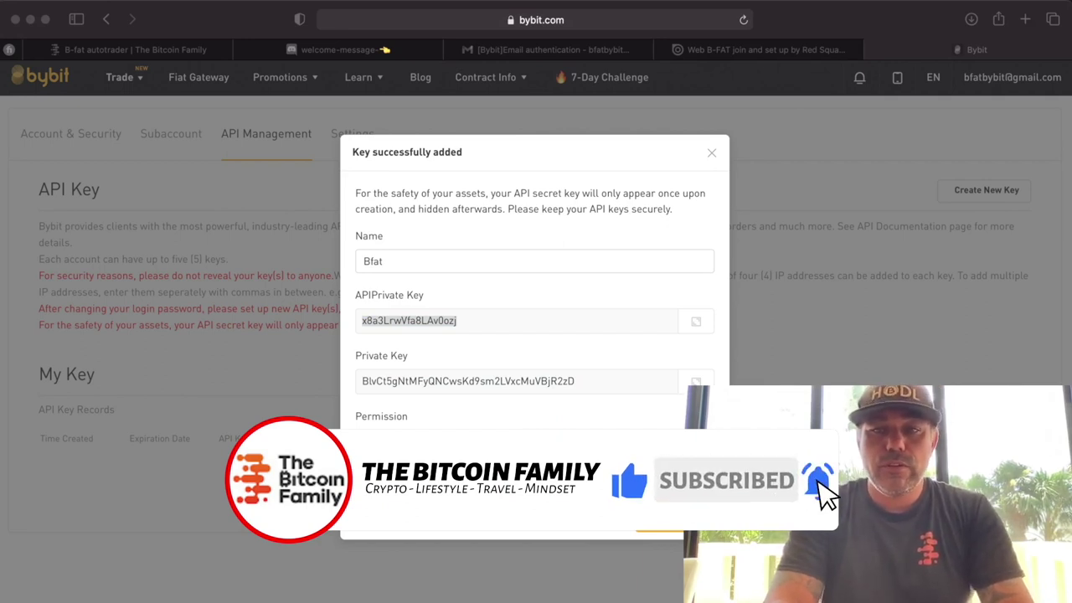
key(super+Tab)
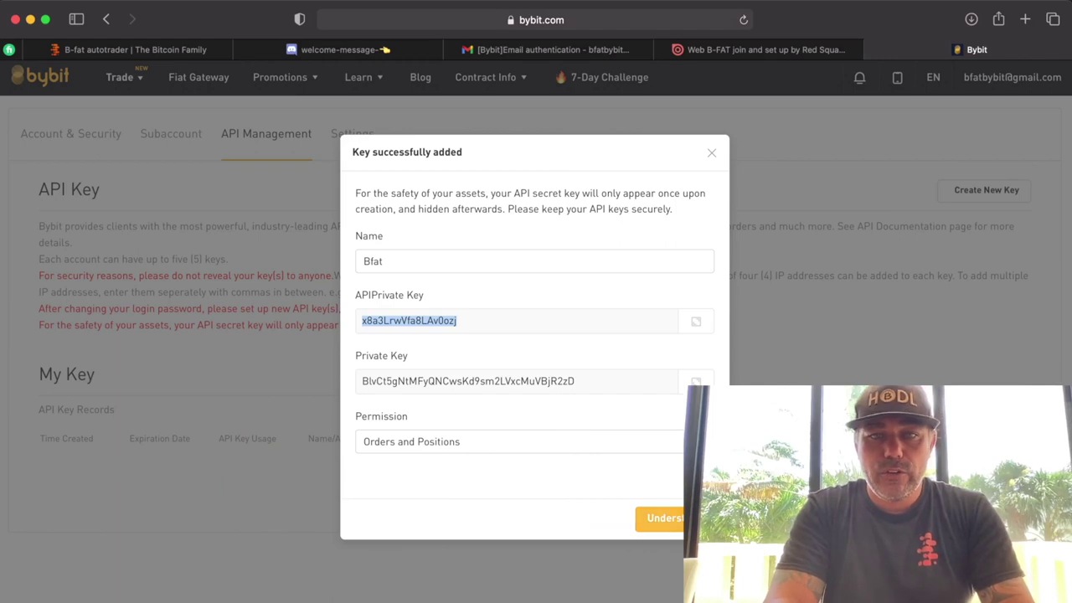
click(657, 518)
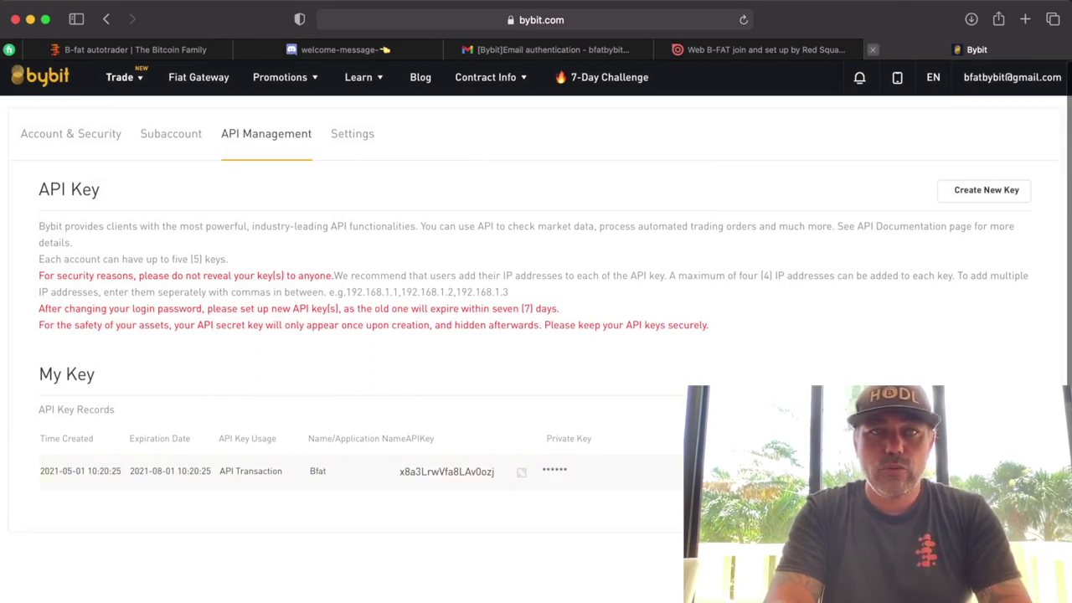
View the Step 4 Twitter profile from the Bitcoin Family five-steps page, then return to it
click(168, 49)
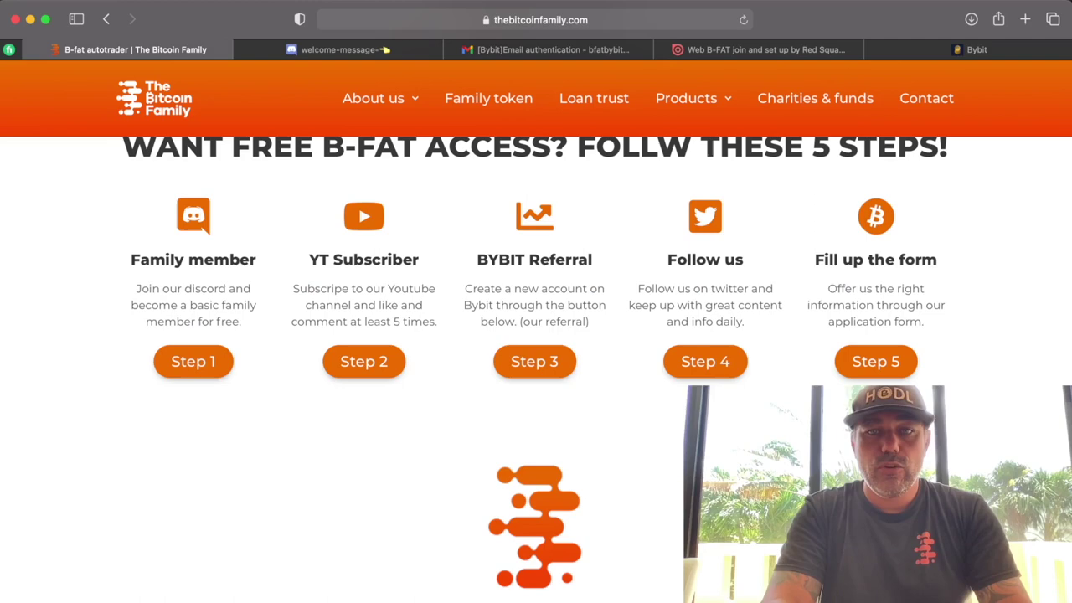
scroll(535, 368, up, 2)
scroll(536, 368, down, 2)
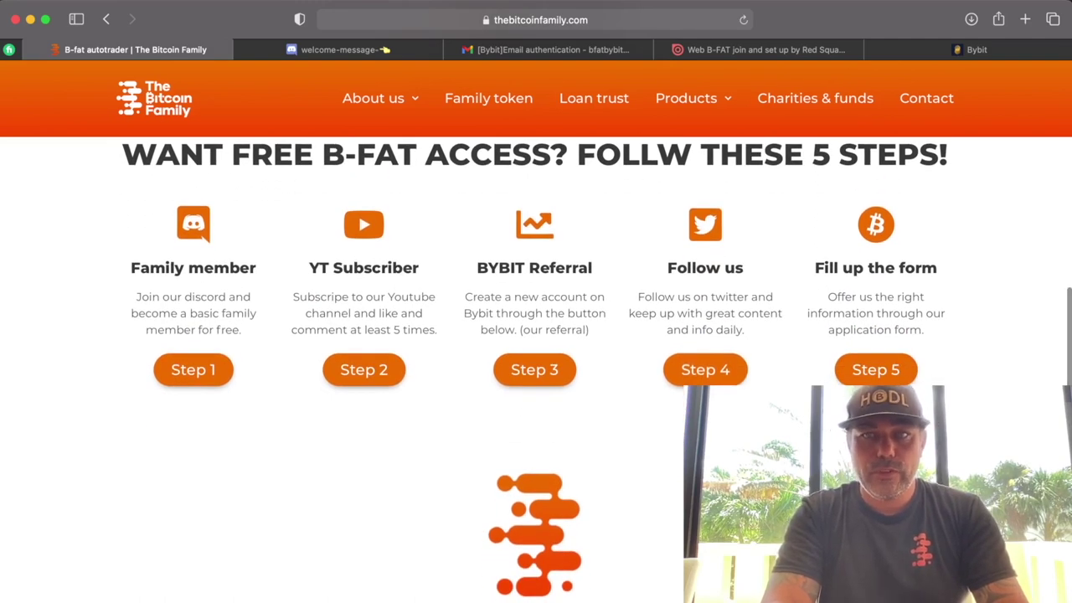
click(705, 369)
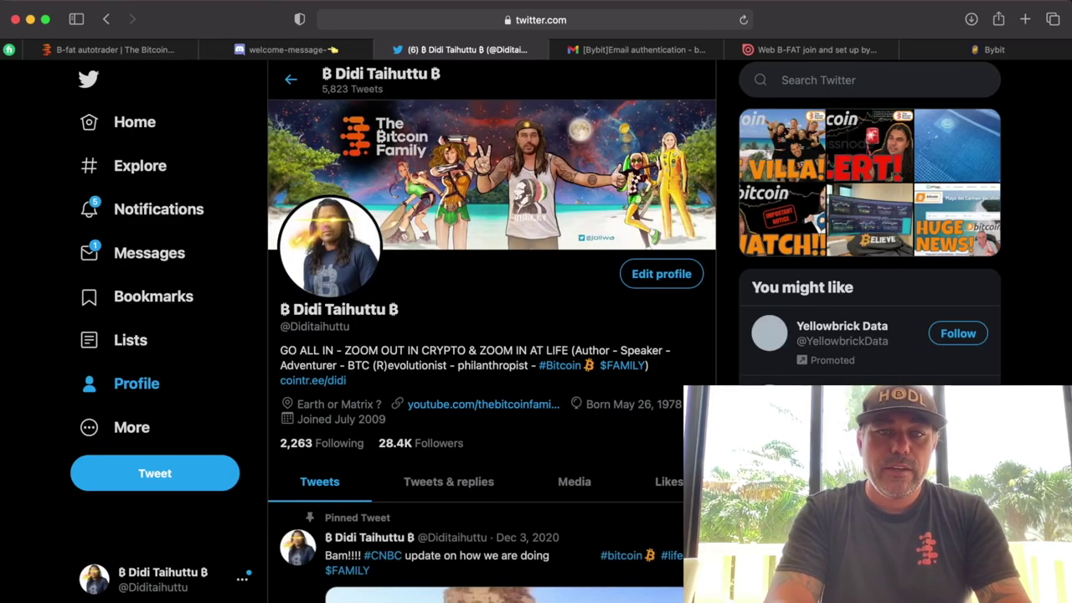
key(super+1)
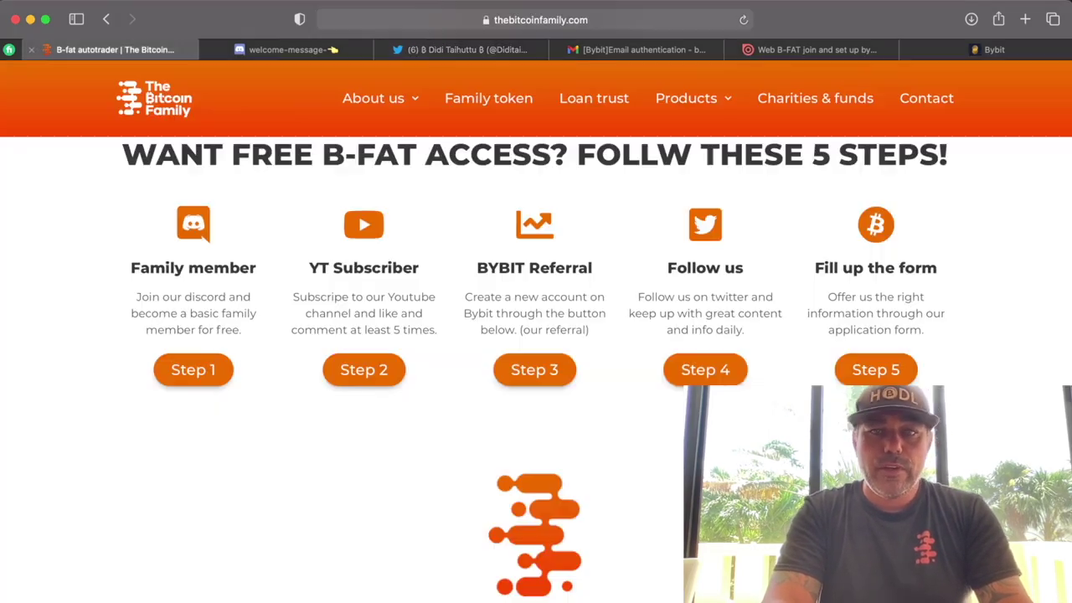
scroll(536, 369, up, 2)
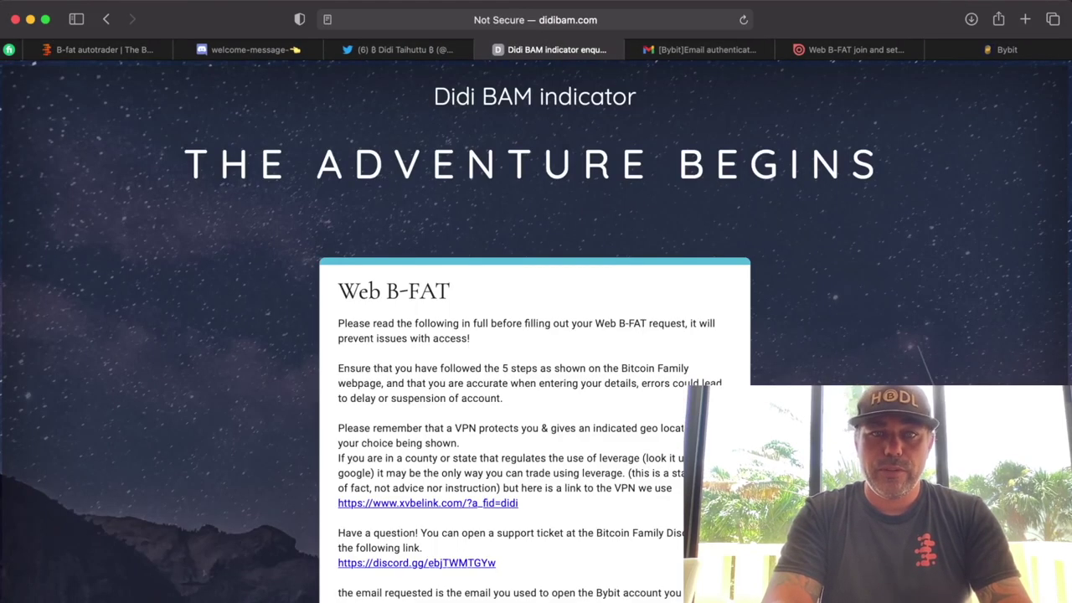
scroll(534, 334, down, 3)
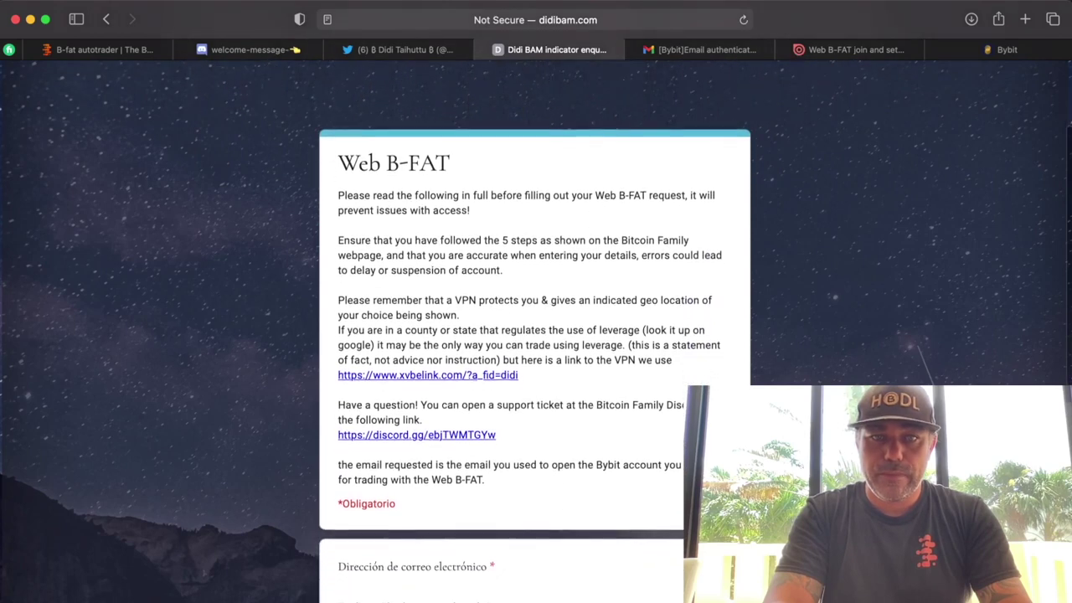
scroll(535, 334, down, 4)
scroll(534, 335, down, 1)
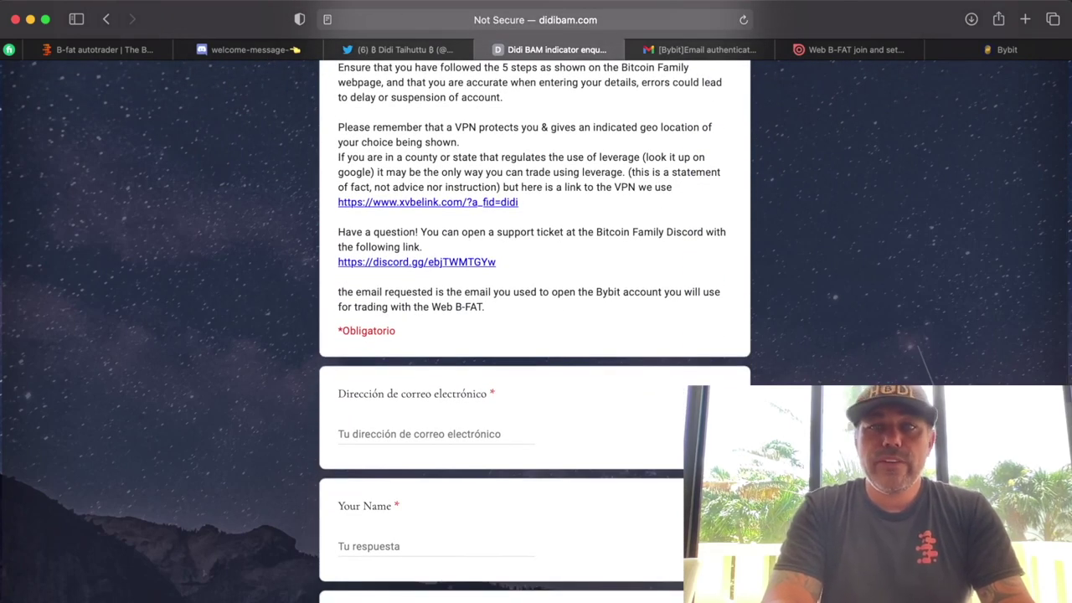
scroll(535, 335, down, 1)
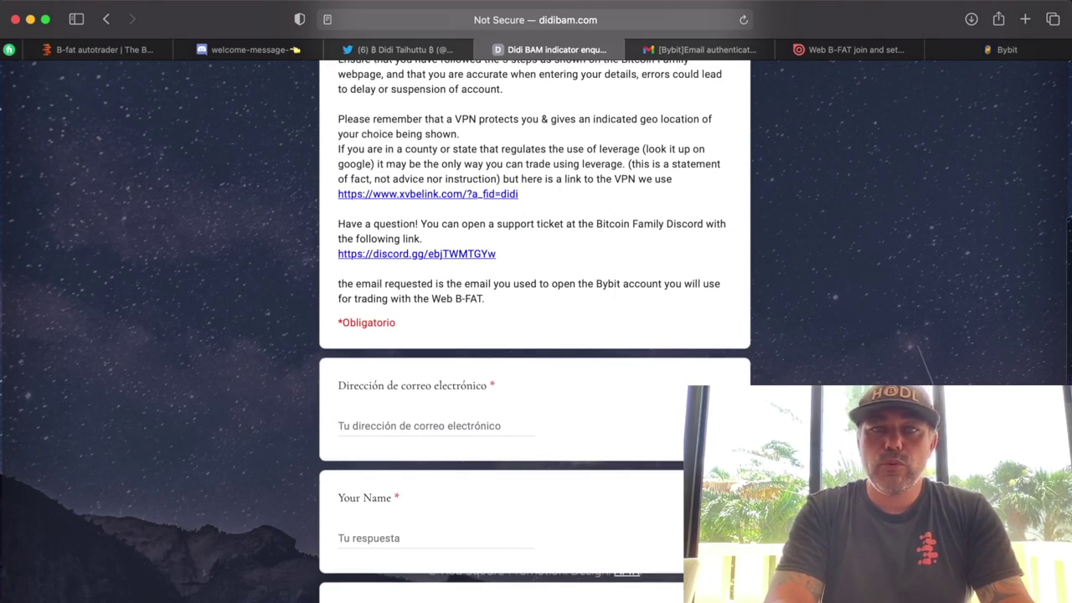
mouse_move(445, 119)
mouse_down()
mouse_move(462, 120)
mouse_move(460, 134)
mouse_up()
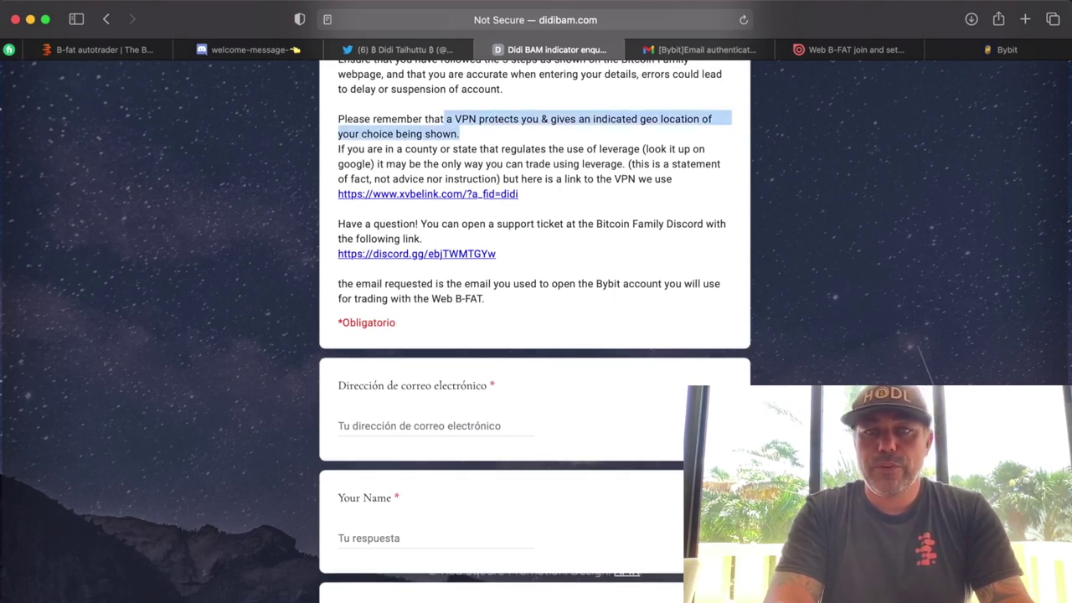
click(460, 134)
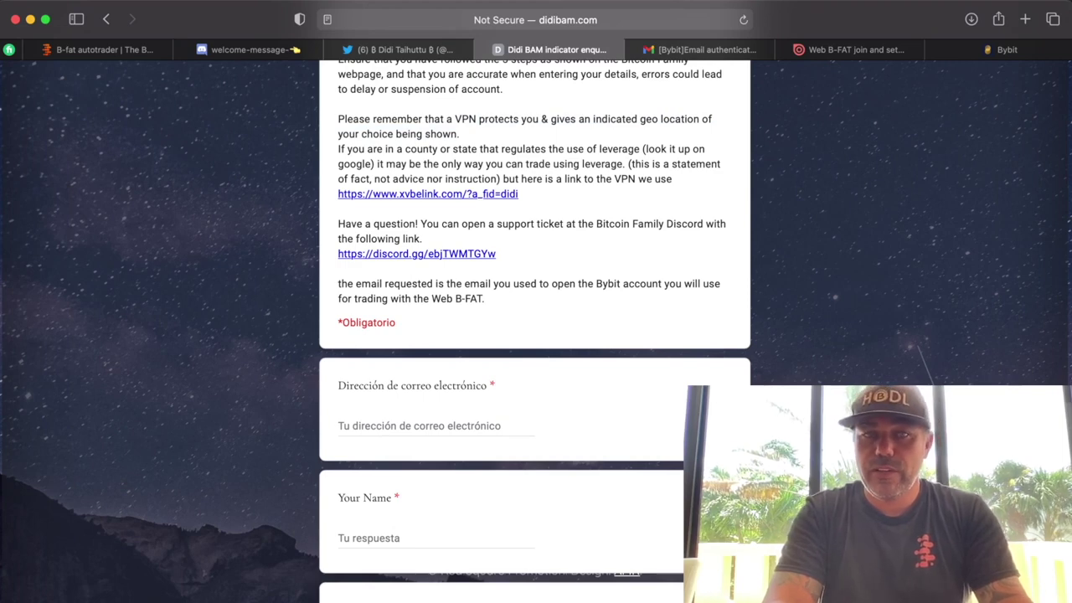
scroll(534, 335, down, 2)
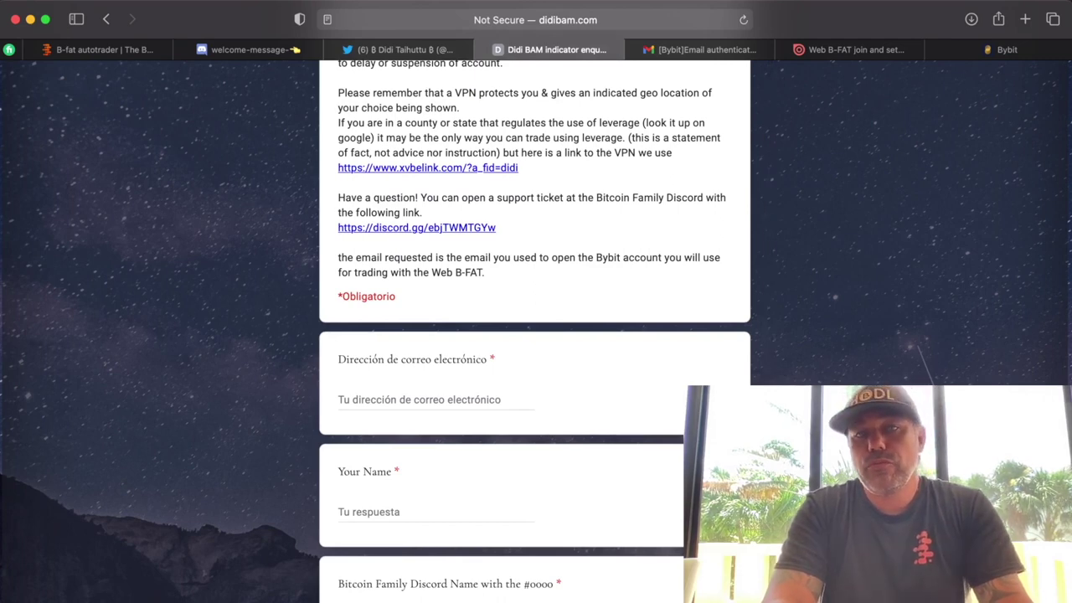
scroll(534, 335, down, 3)
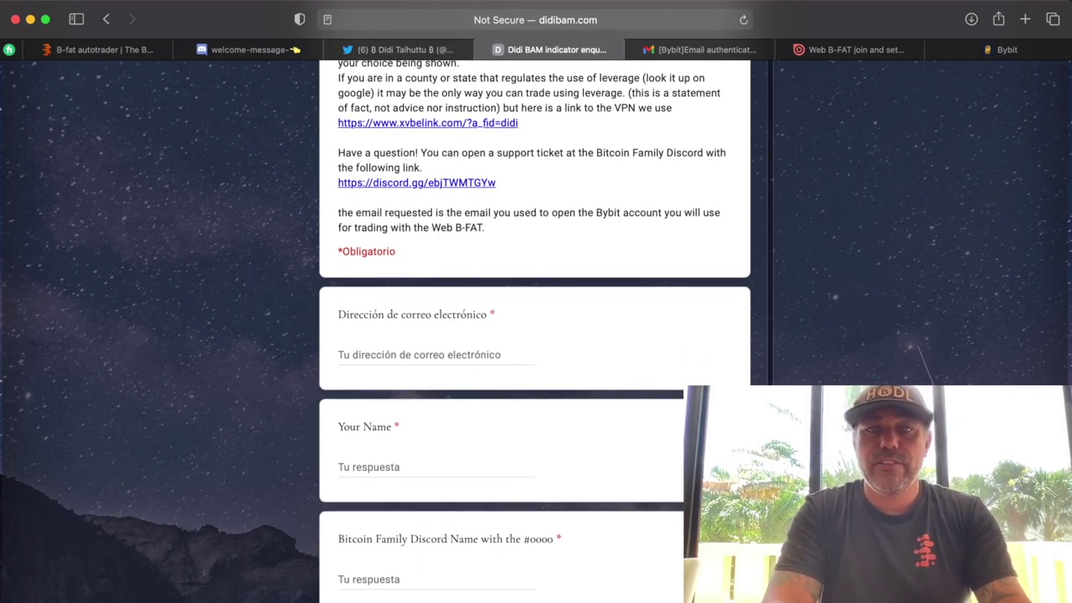
scroll(535, 335, up, 1)
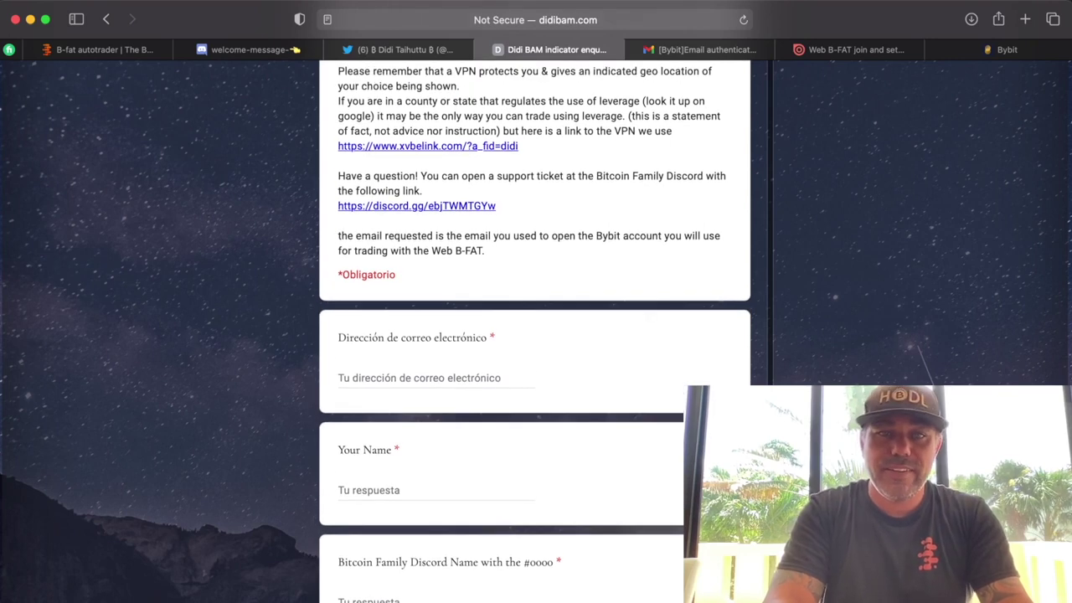
scroll(534, 335, down, 1)
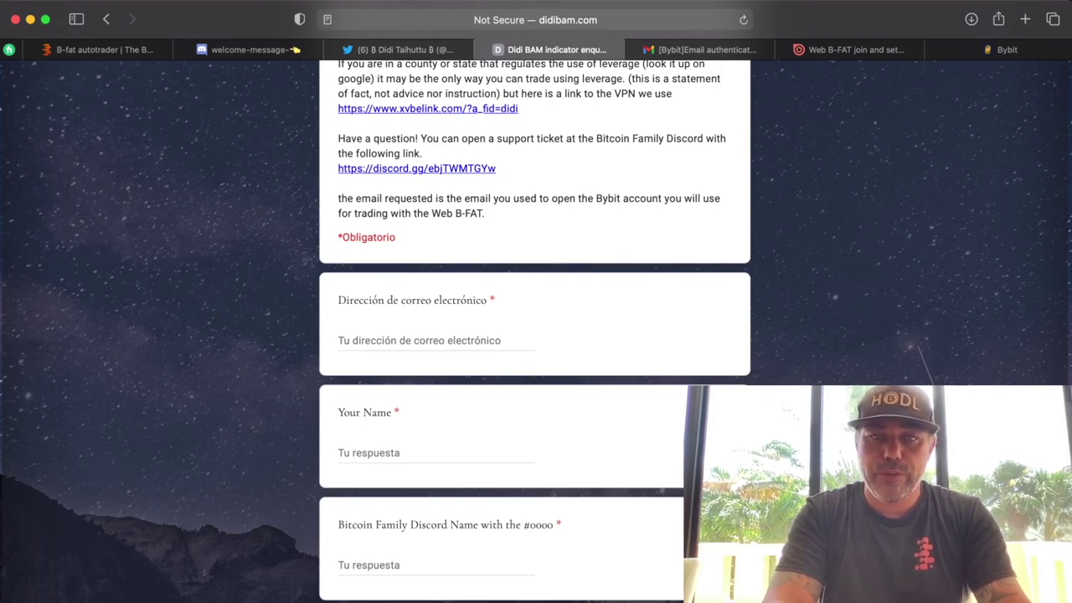
scroll(534, 335, down, 1)
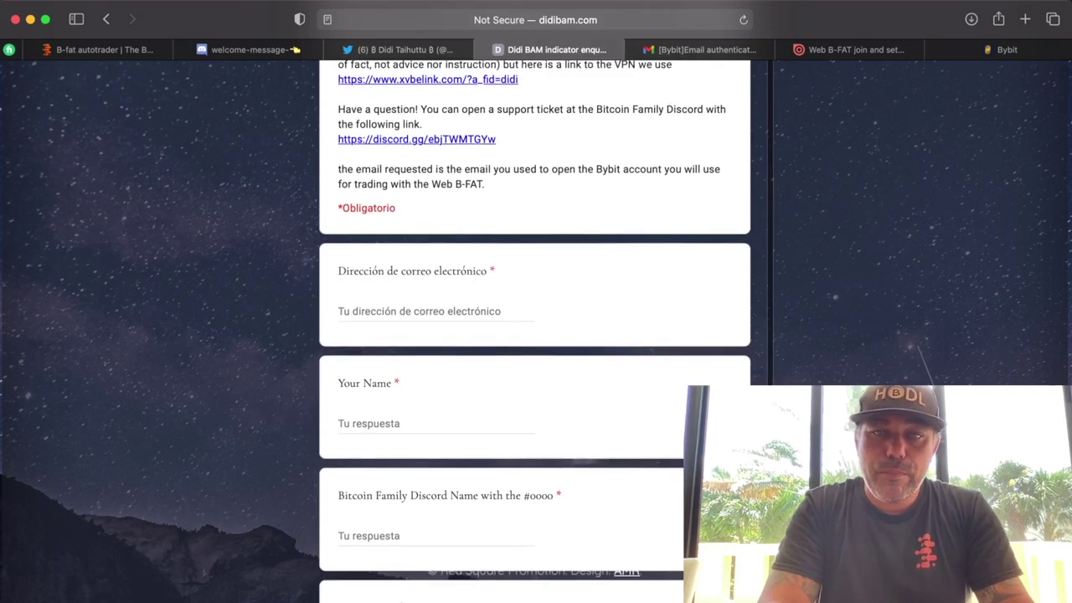
scroll(535, 335, down, 1)
Enter the e-mail address and the full name answers on the Web B-FAT form
click(418, 234)
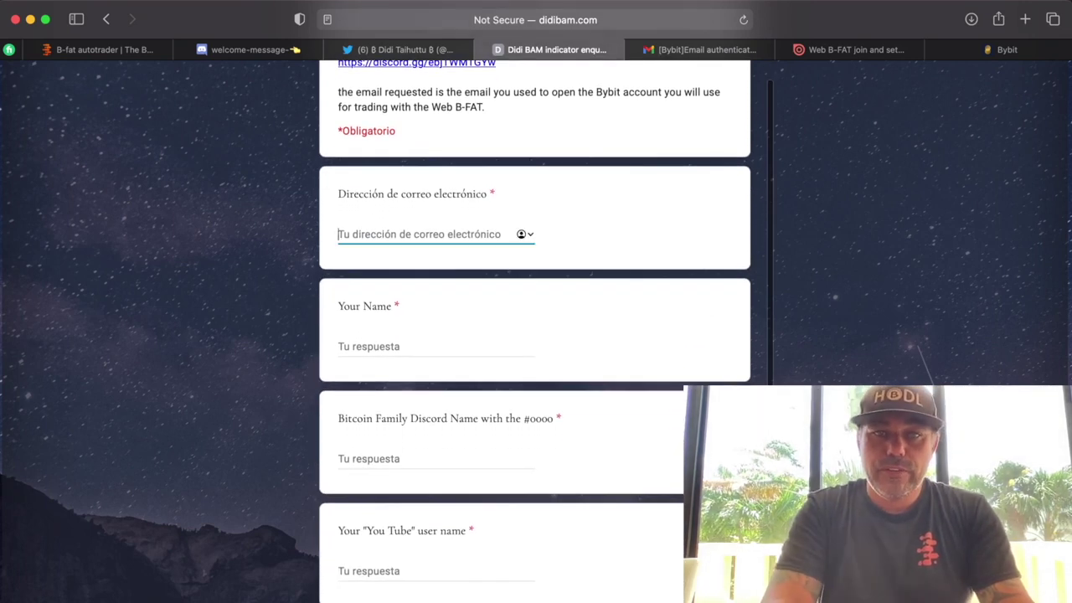
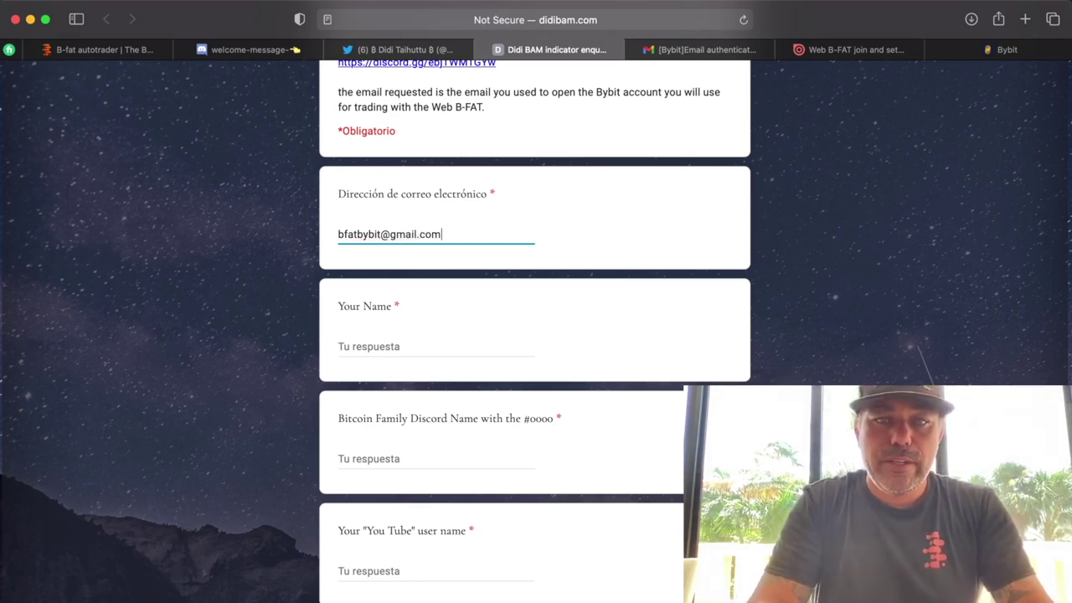
click(368, 346)
text(Didi Taihuttu)
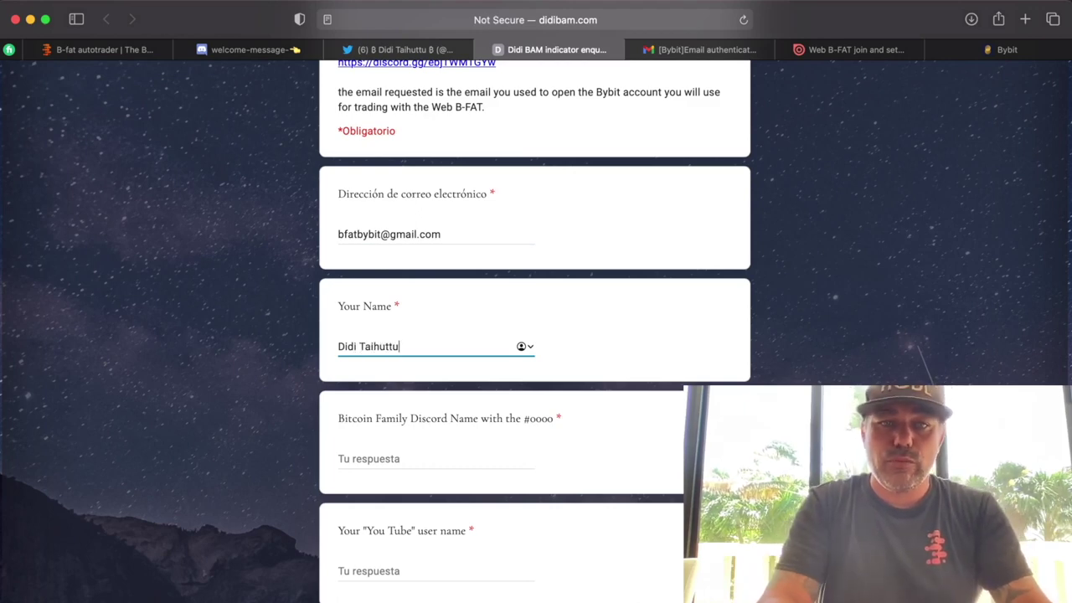
Paste the Discord name and fill in the YouTube user name answer
scroll(534, 334, down, 3)
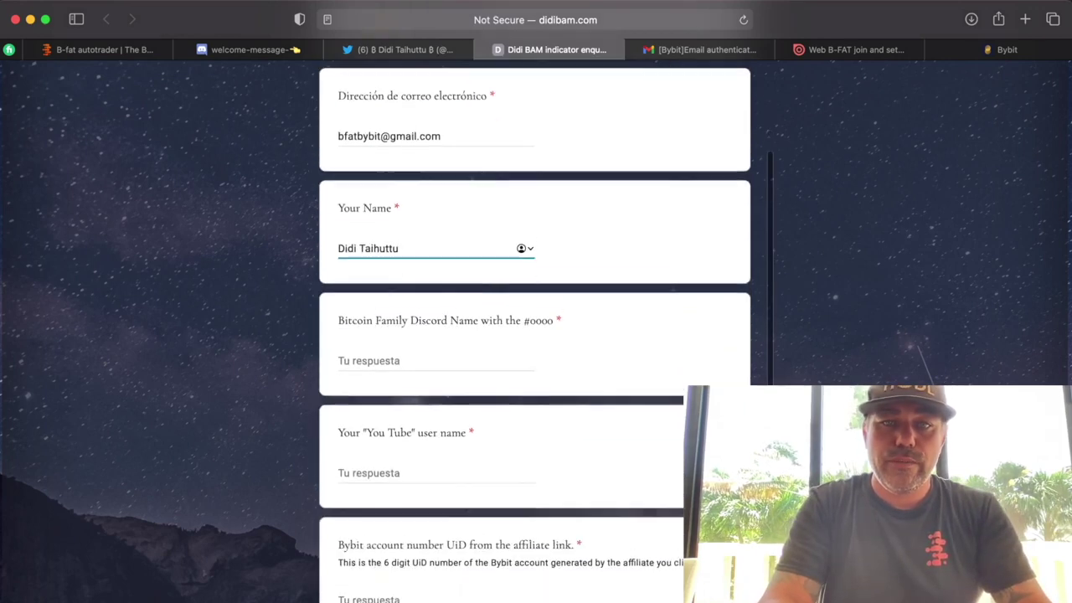
click(369, 322)
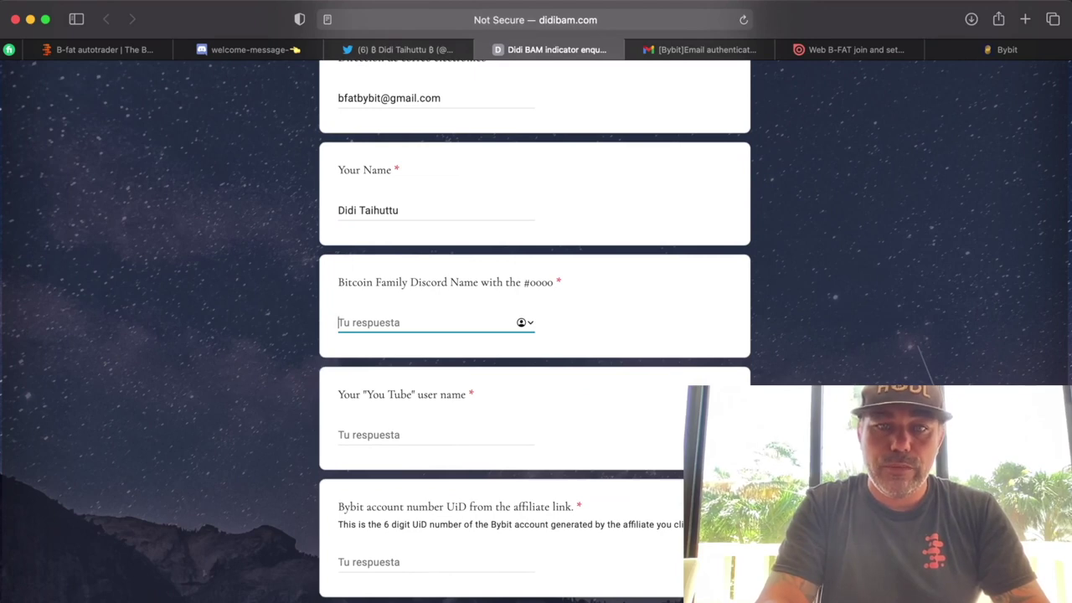
key(super+Tab)
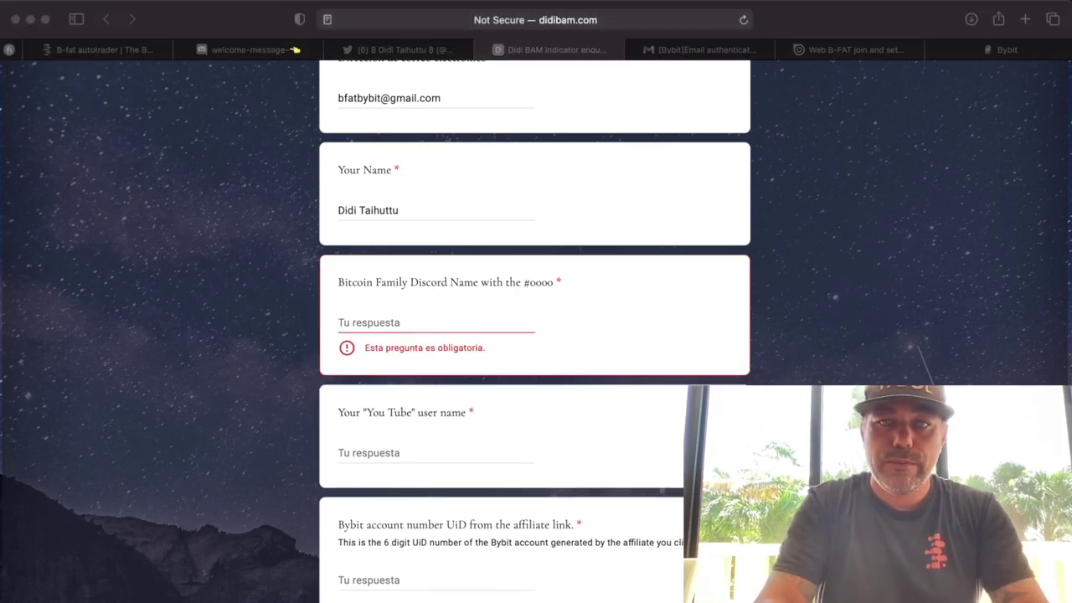
key(super+Tab)
text(diditaihuttu #5020)
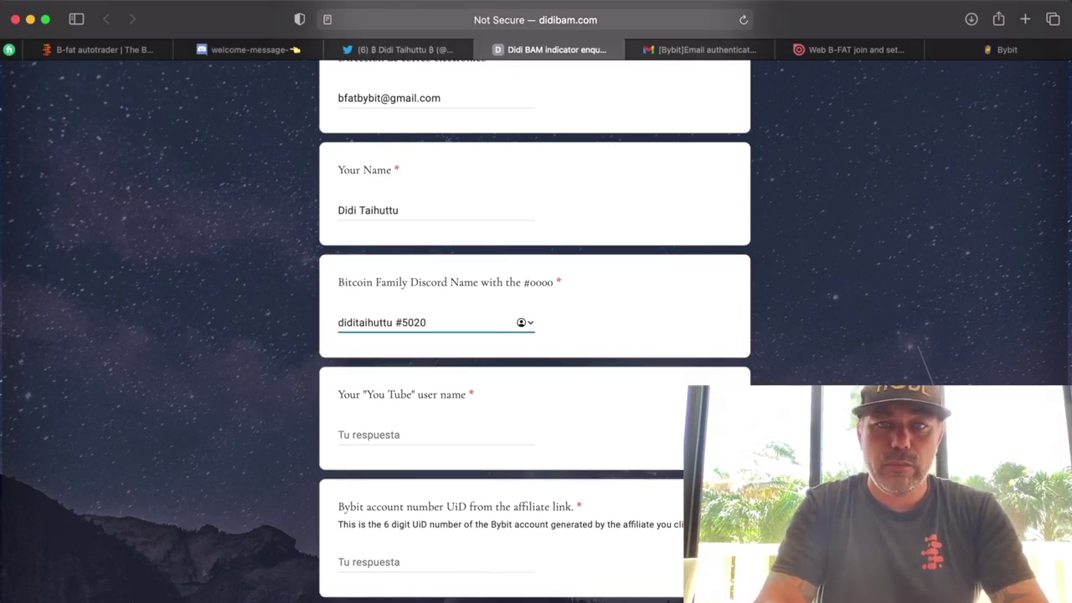
click(368, 434)
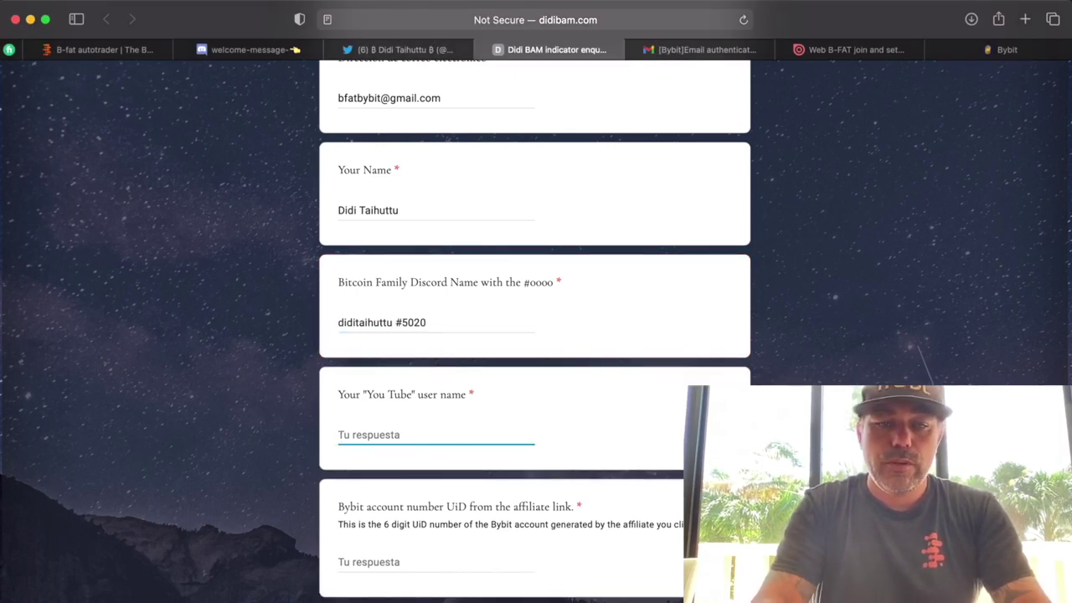
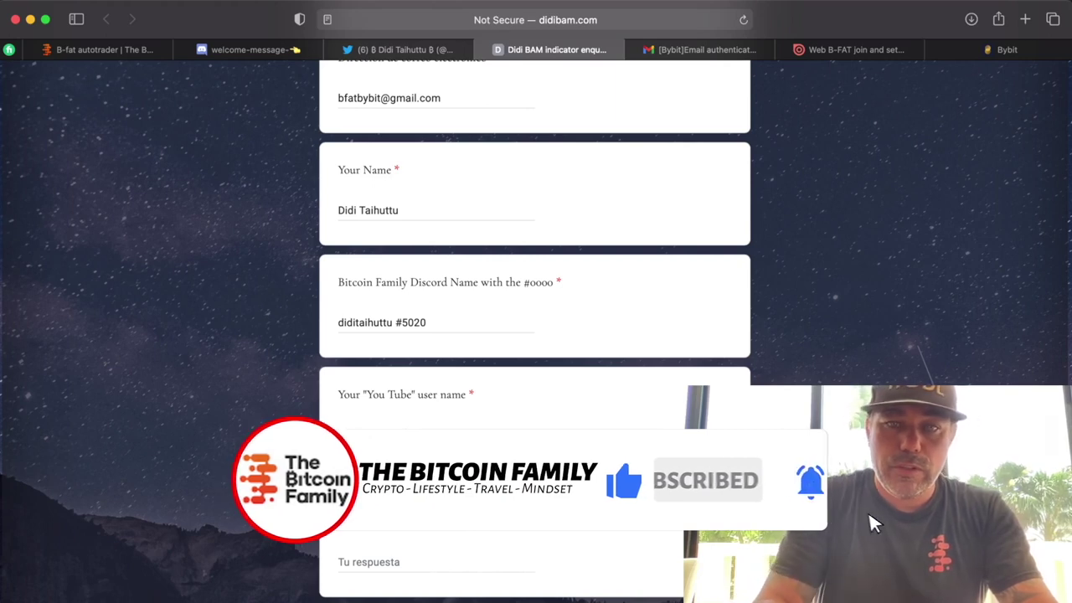
Paste the Bybit UID, enter the Twitter handle, and submit the Web B-FAT form
scroll(535, 329, down, 5)
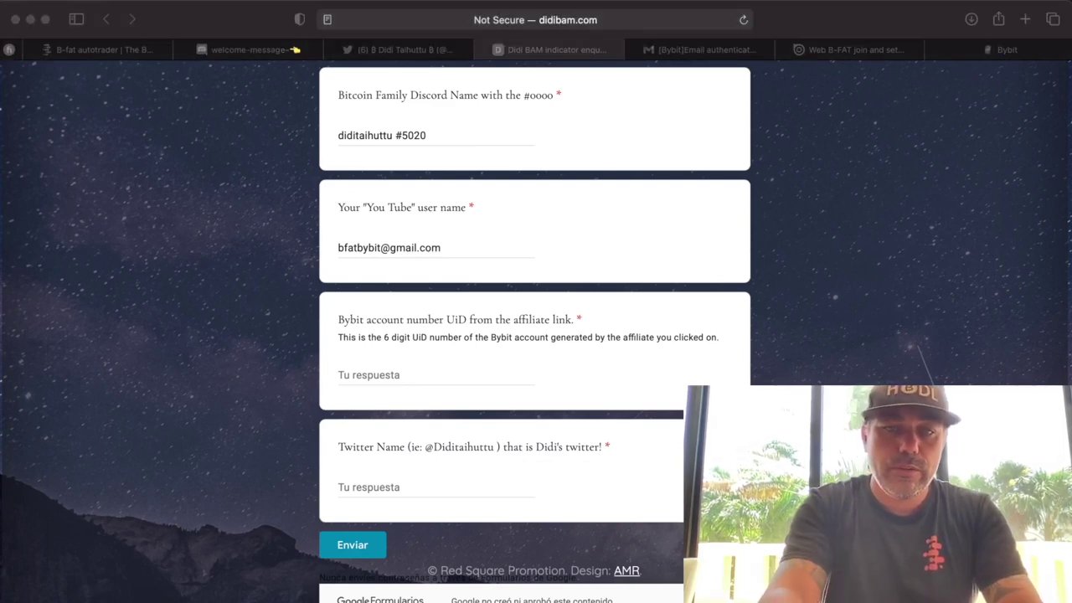
click(368, 374)
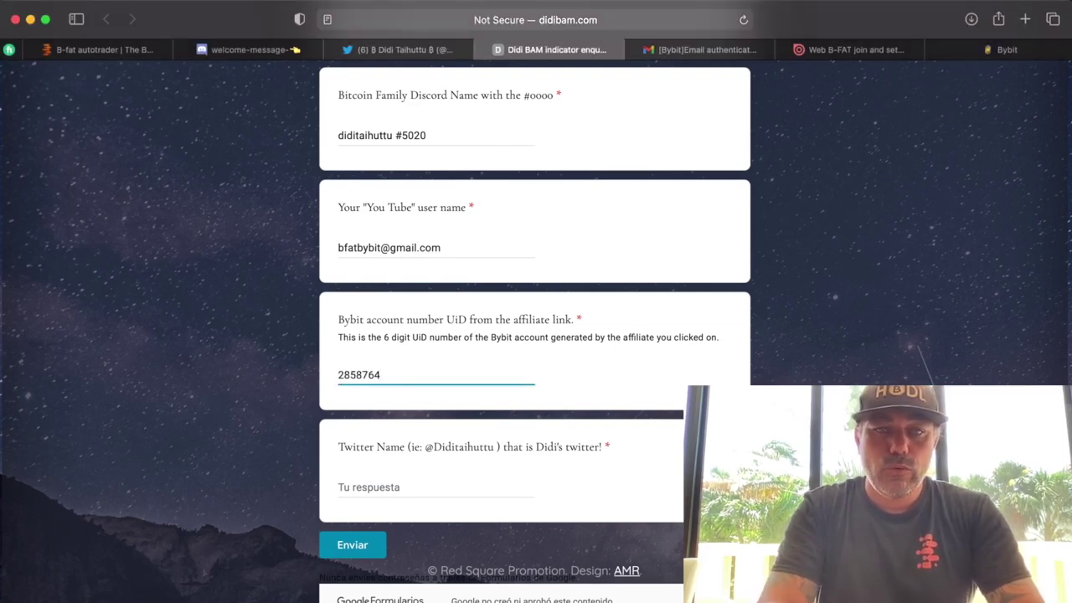
key(Tab)
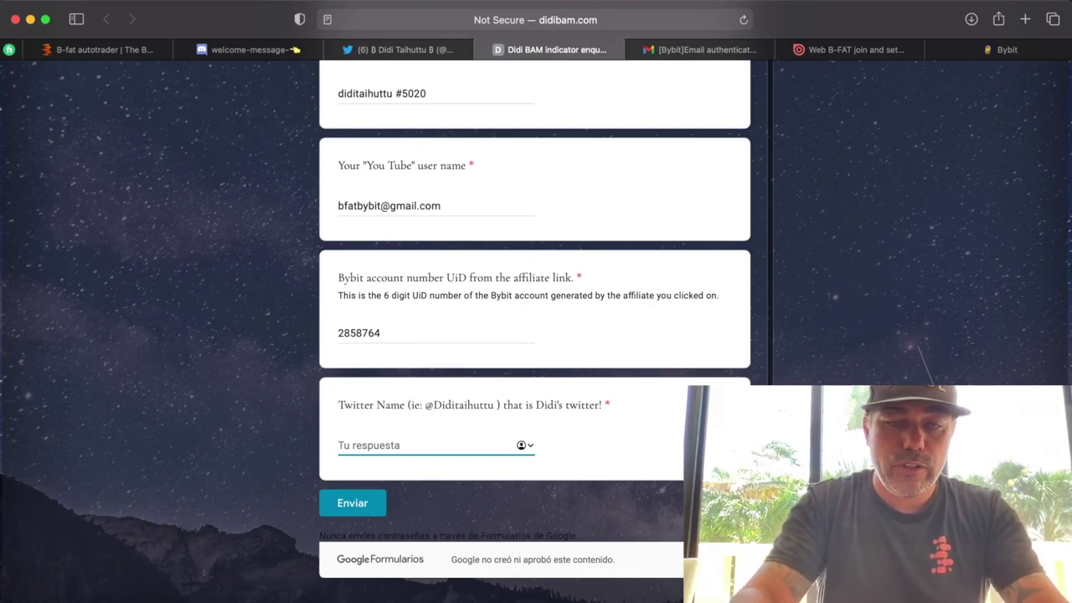
text(sa)
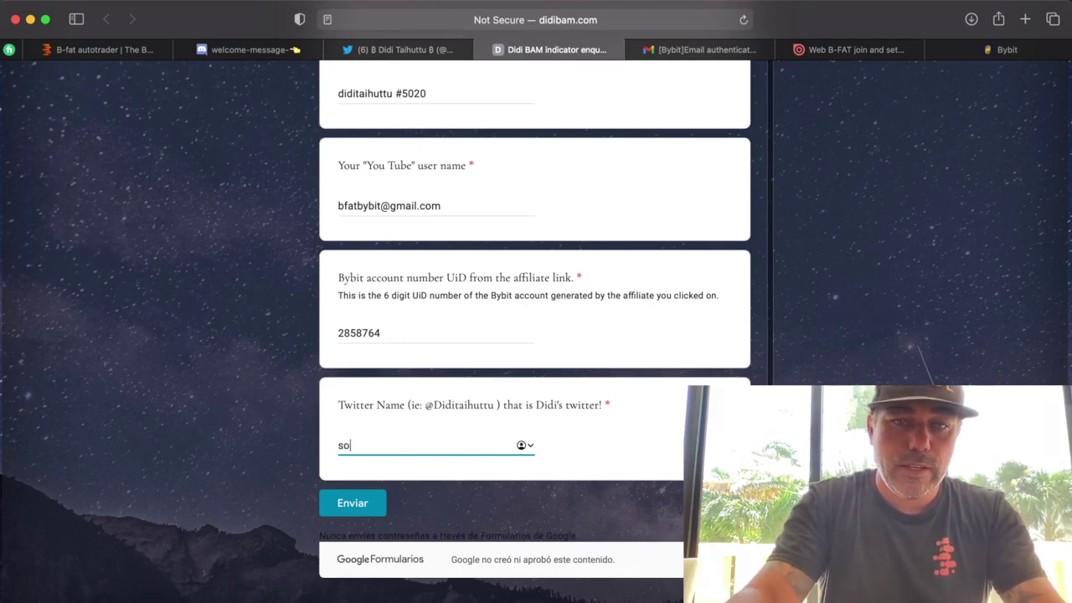
text(toshi)
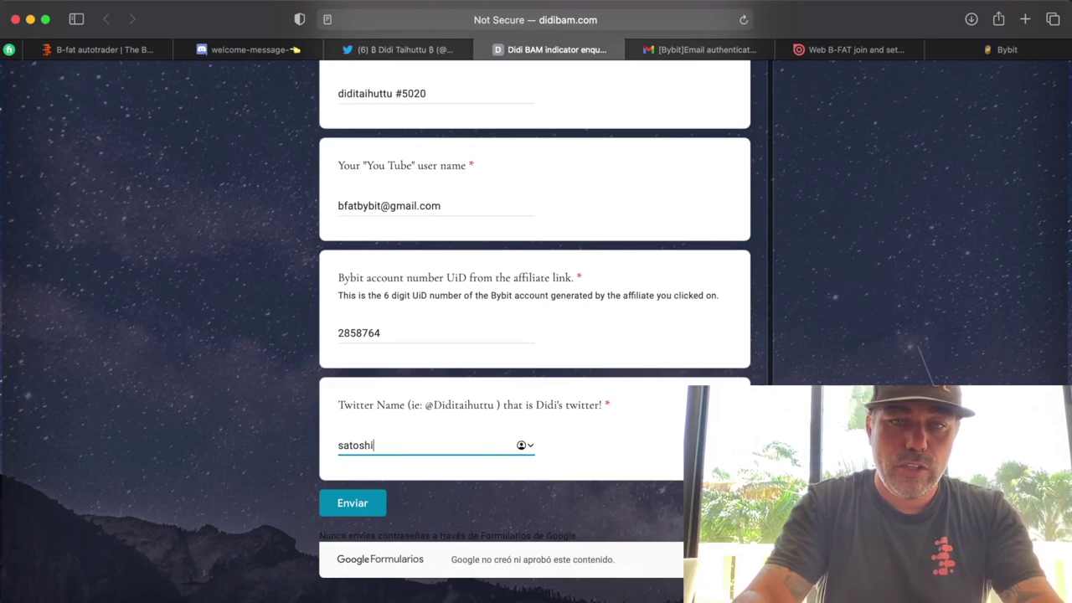
text(nakamo)
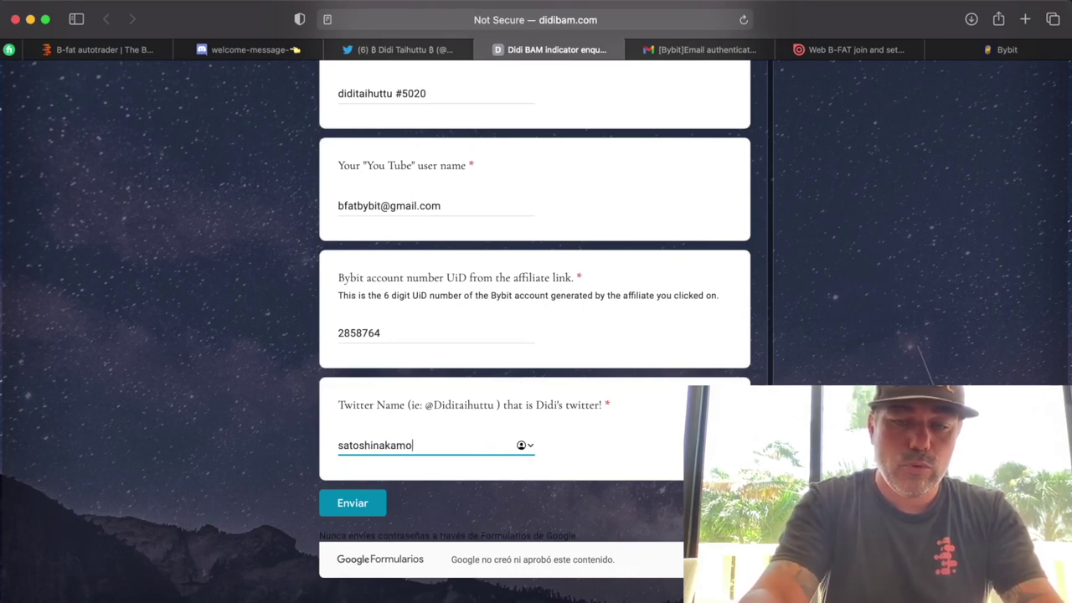
text(to)
key(Tab)
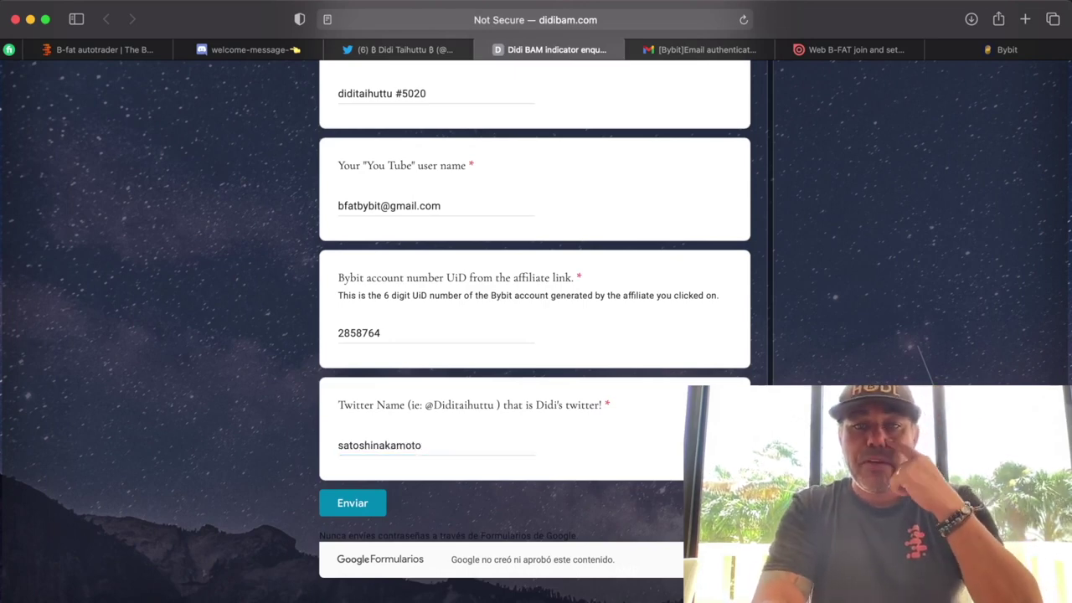
key(Return)
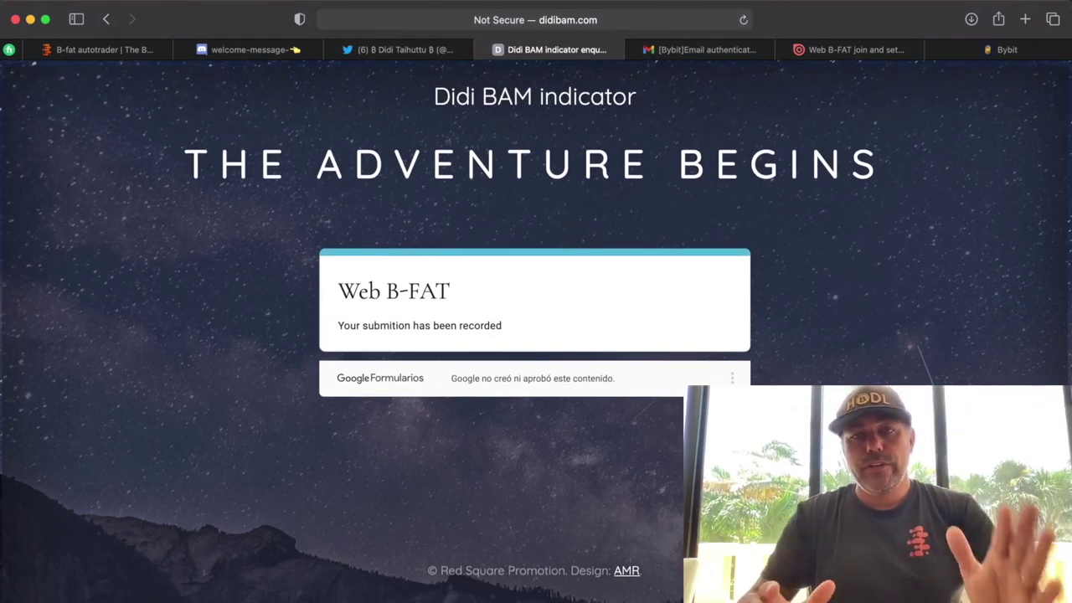
On the B-fat autotrader page, scroll to the manual section and launch the Auto Trader site
click(101, 50)
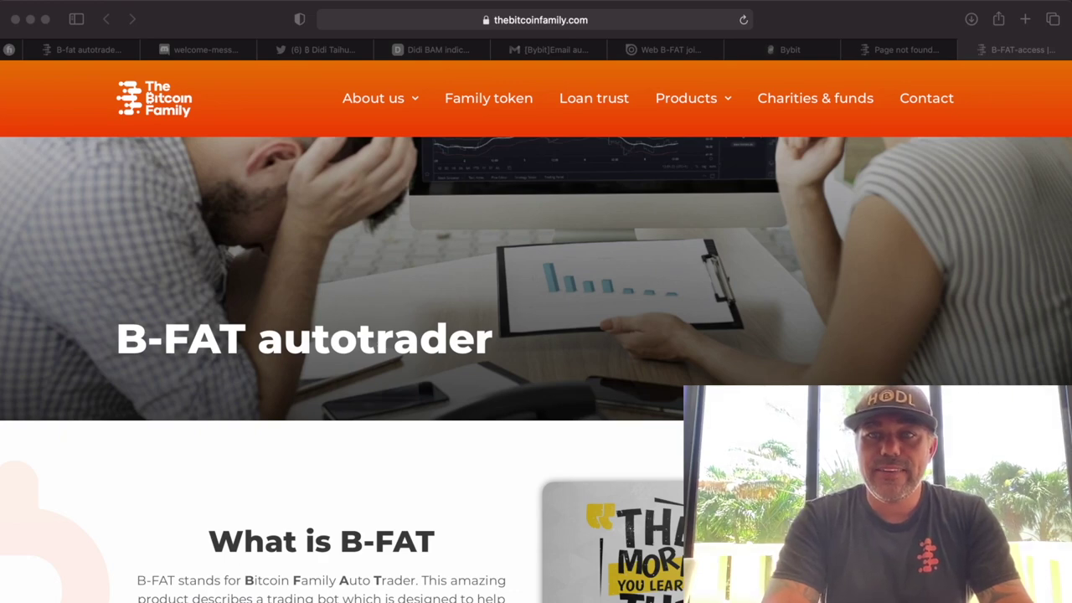
key(super+Tab)
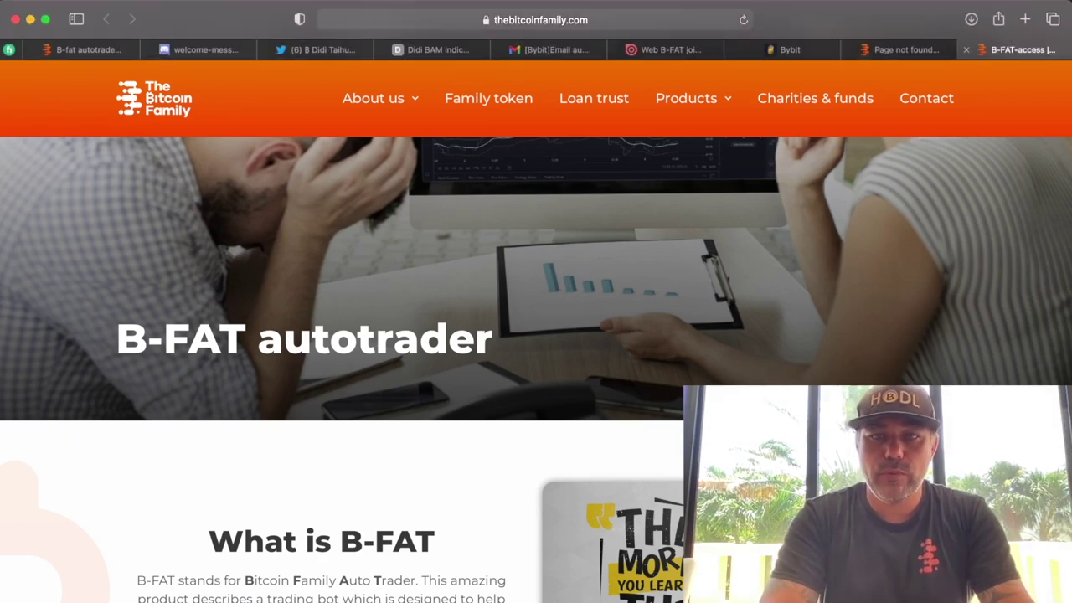
scroll(536, 369, down, 7)
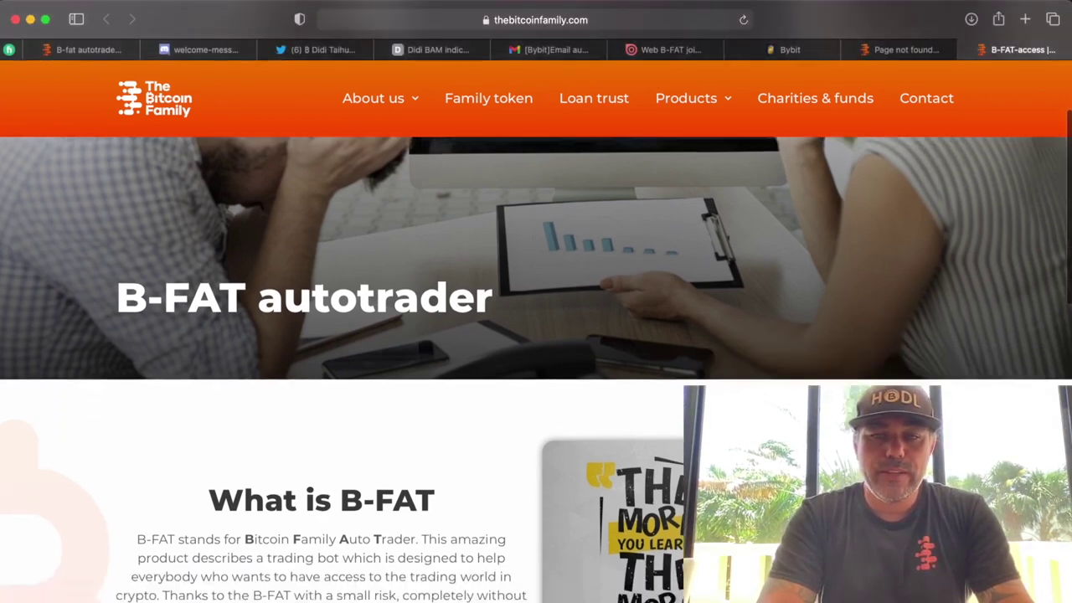
scroll(536, 368, down, 5)
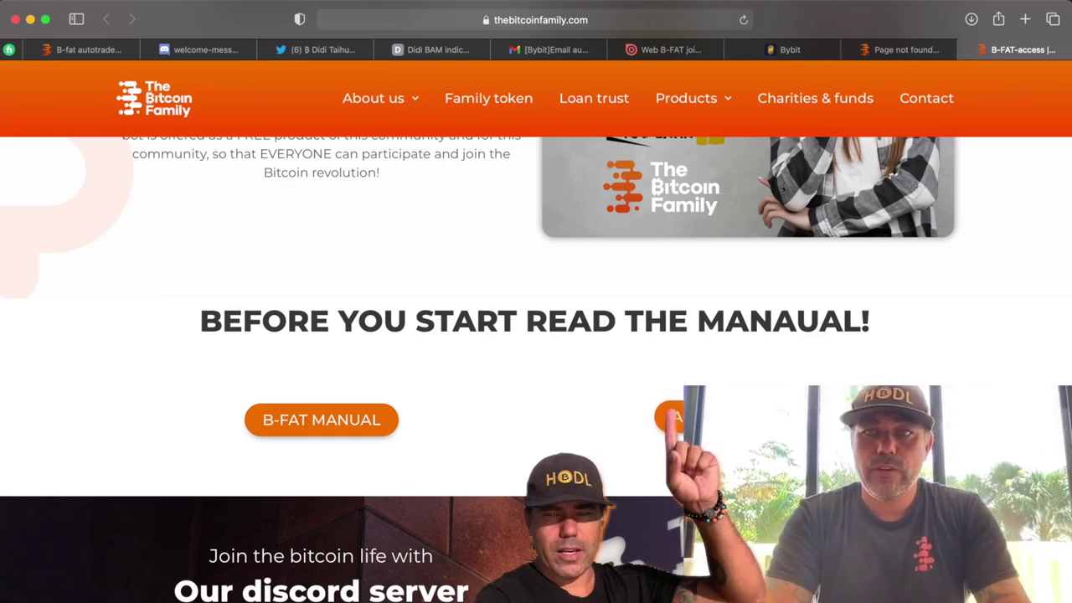
click(670, 417)
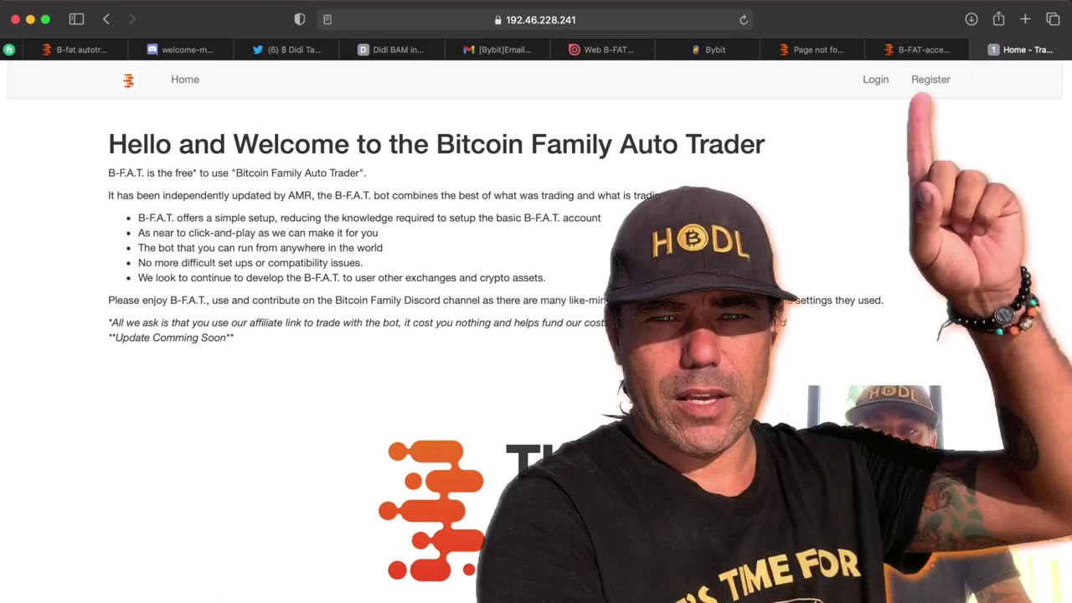
Bring up the Web B-FAT Register form and place the cursor in its Email field
click(930, 79)
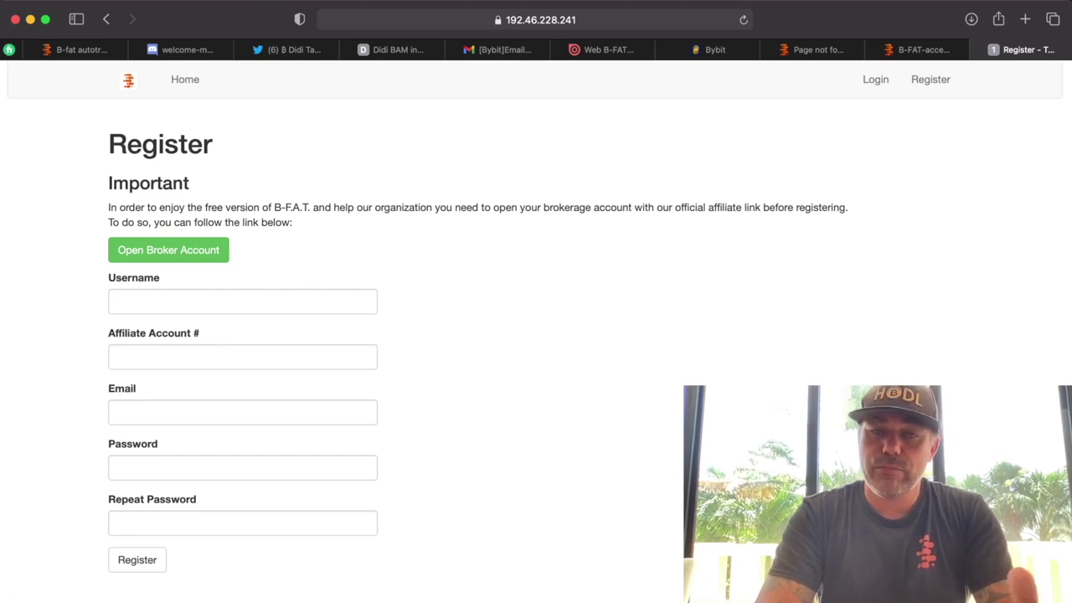
click(242, 411)
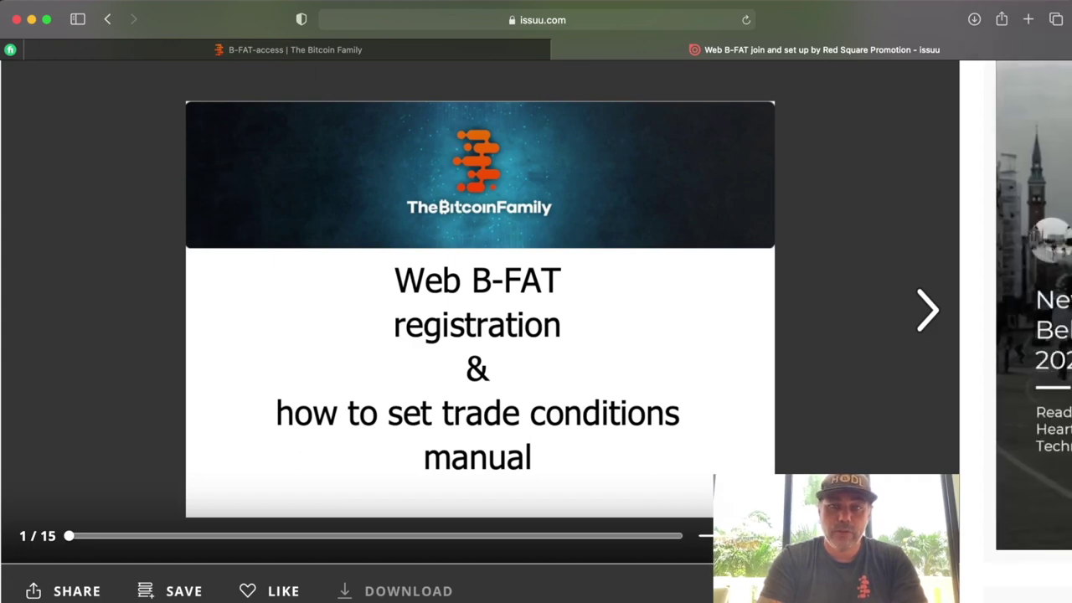
Flip the Issuu manual forward three spreads, from the cover to pages 6-7
key(Right)
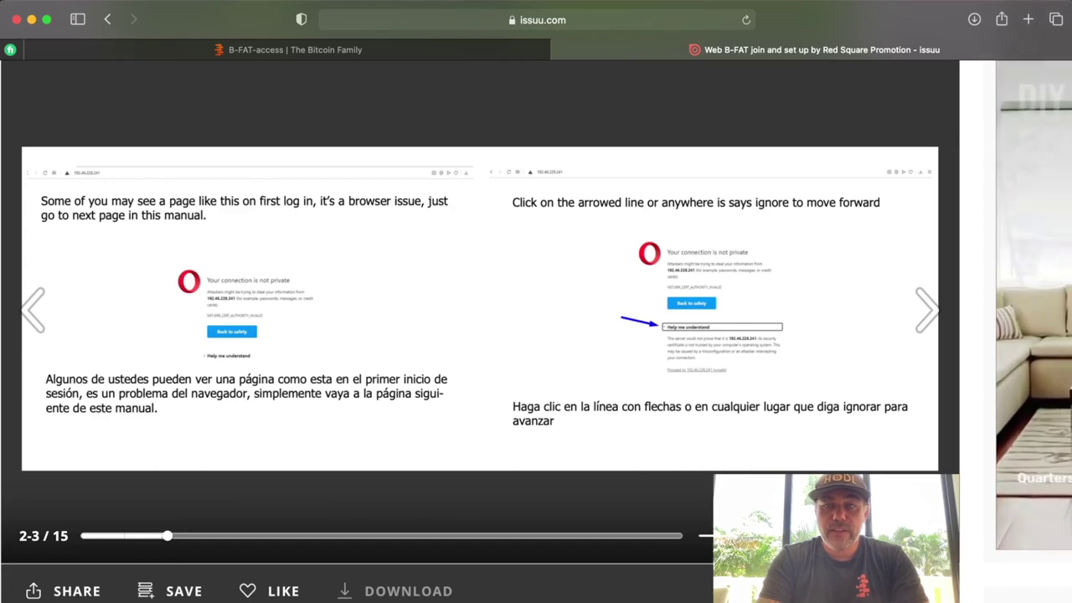
key(Right)
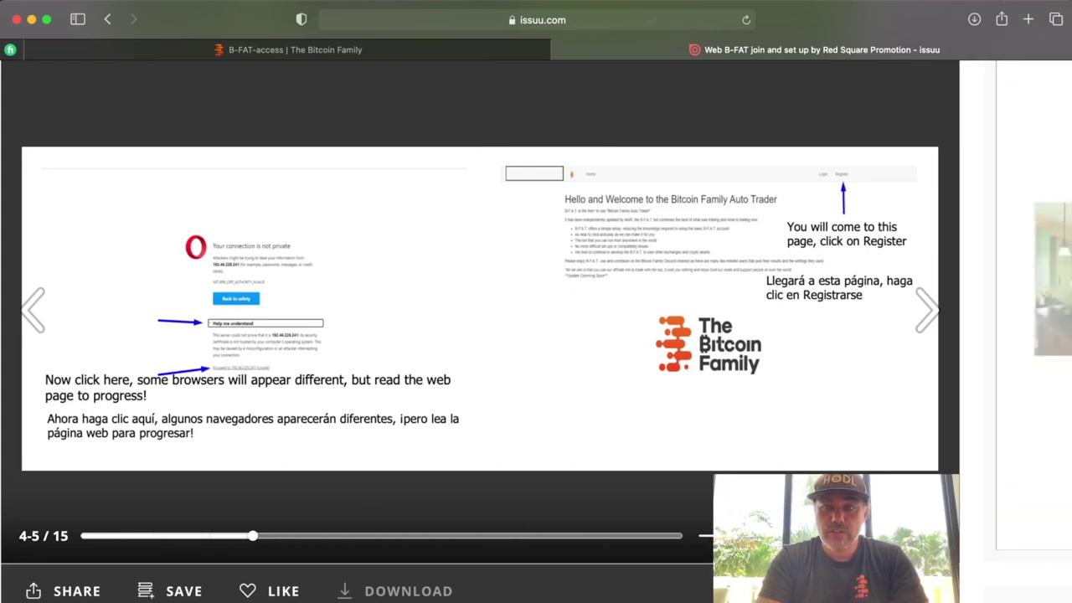
key(Right)
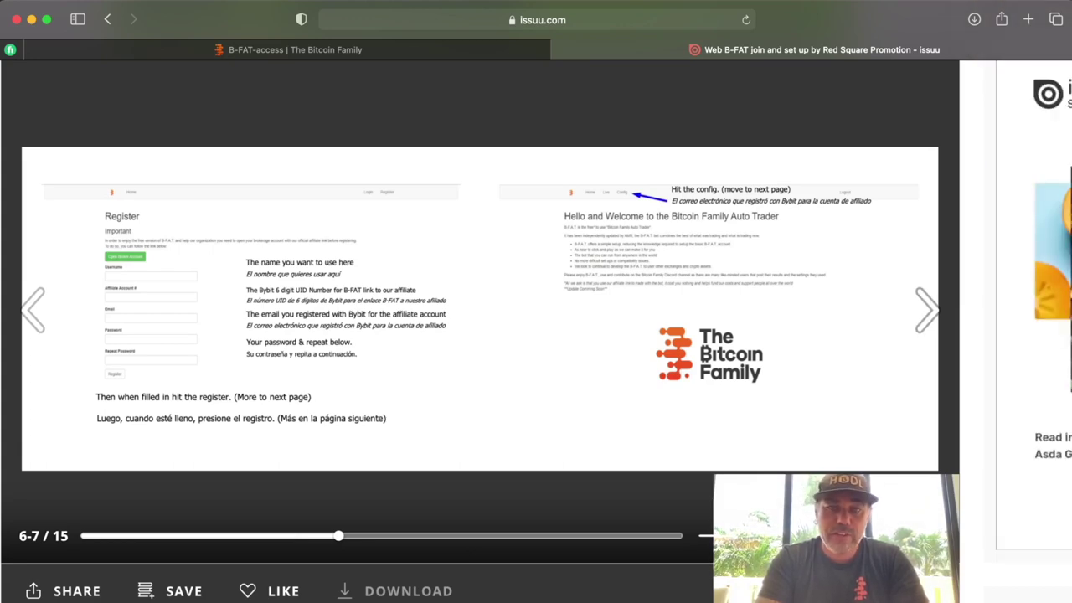
Turn the Issuu manual forward one spread to pages 8-9
key(Right)
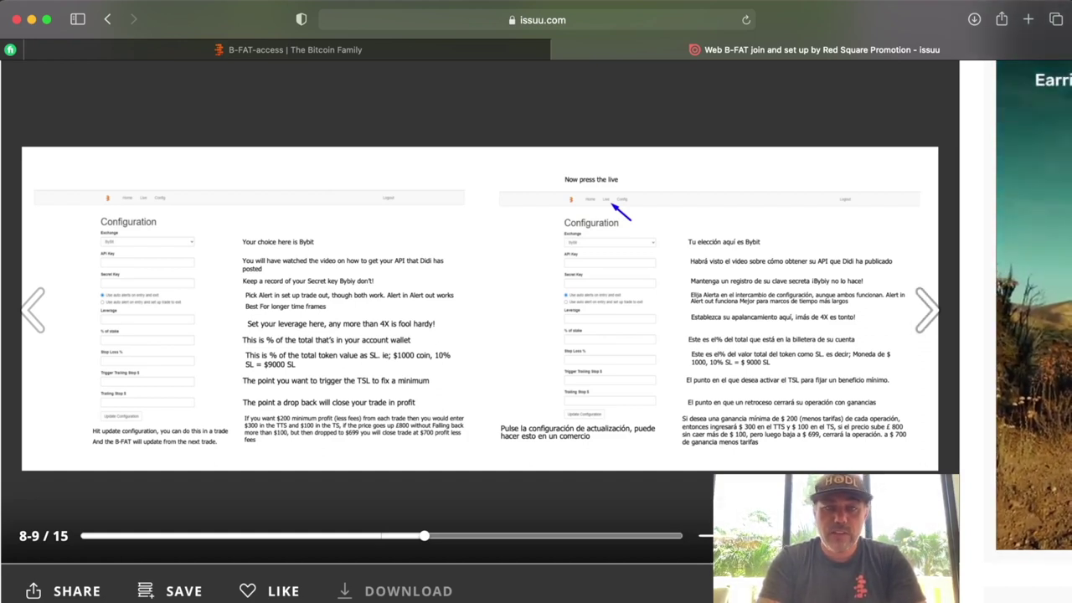
Turn the Issuu manual from pages 10-11 to the final Trades List and FAQ's spread, pages 14-15
key(Right)
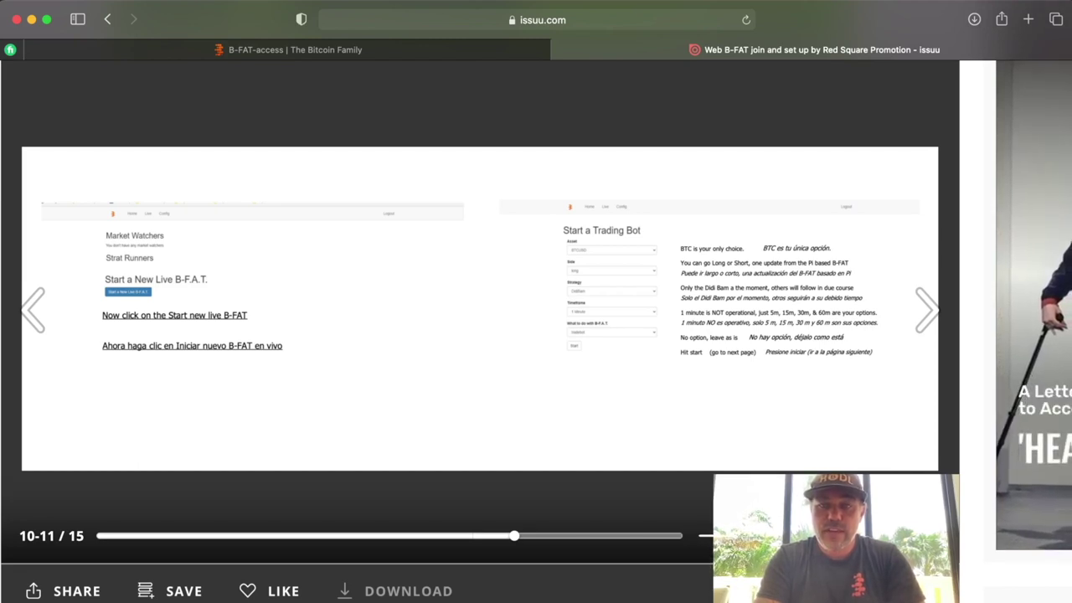
key(Right)
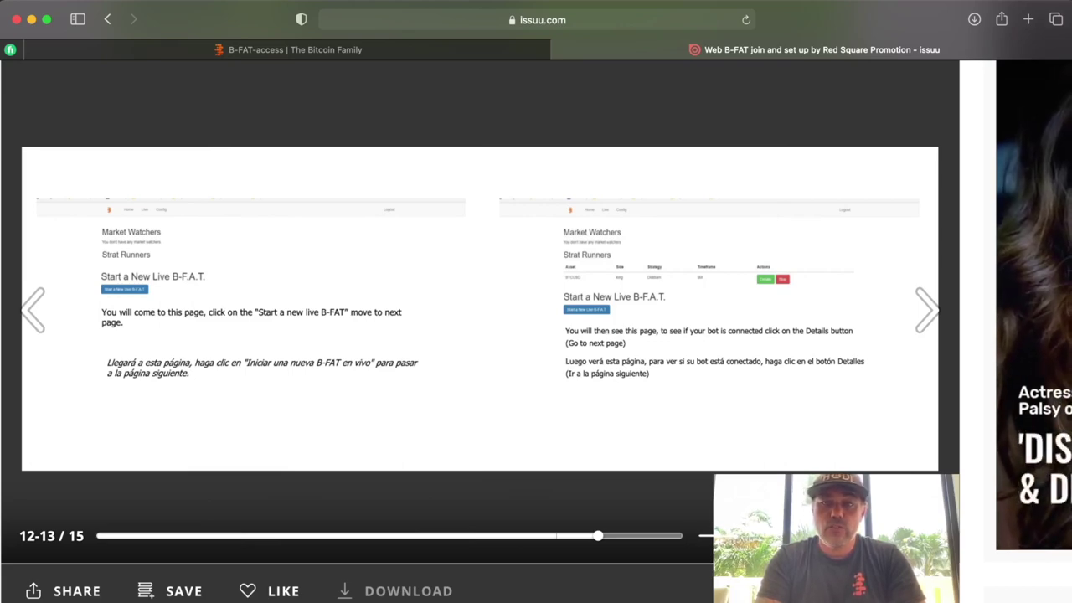
key(Right)
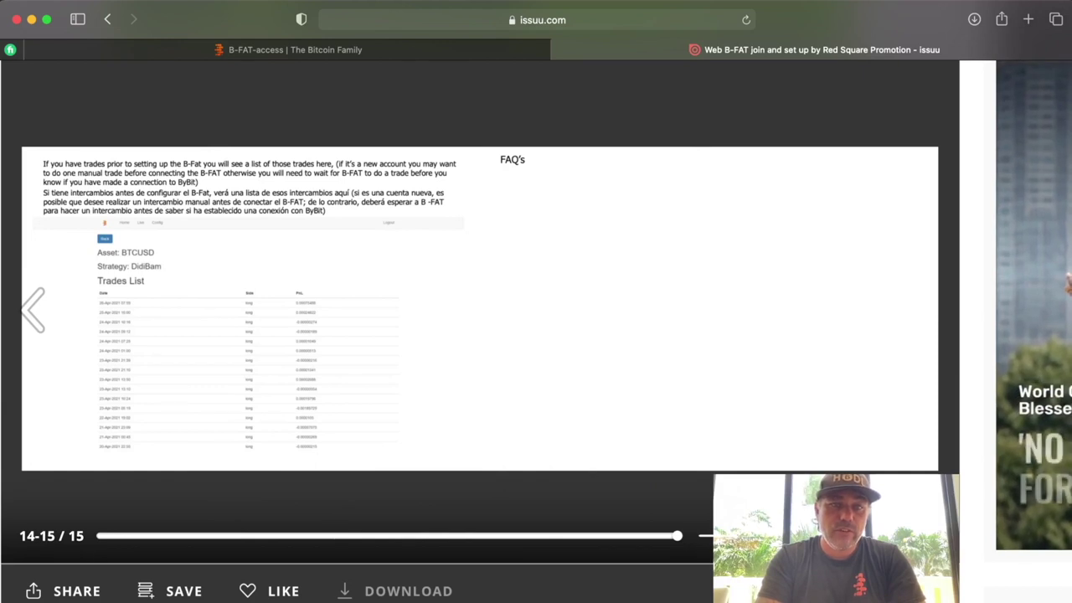